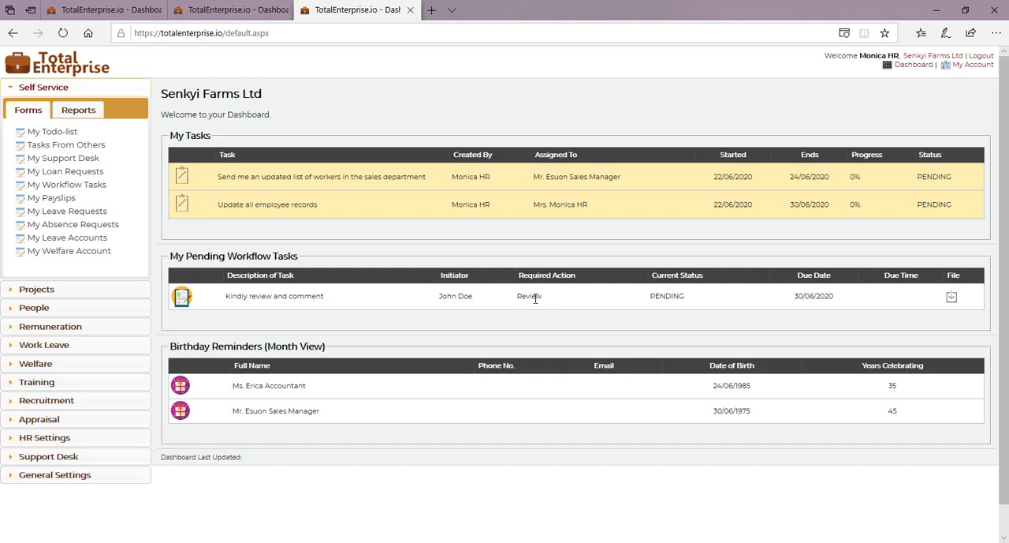
Step: Open the file attached to the pending workflow task in Word and enable editing
{"action": "left_click", "coordinate": [952, 299]}
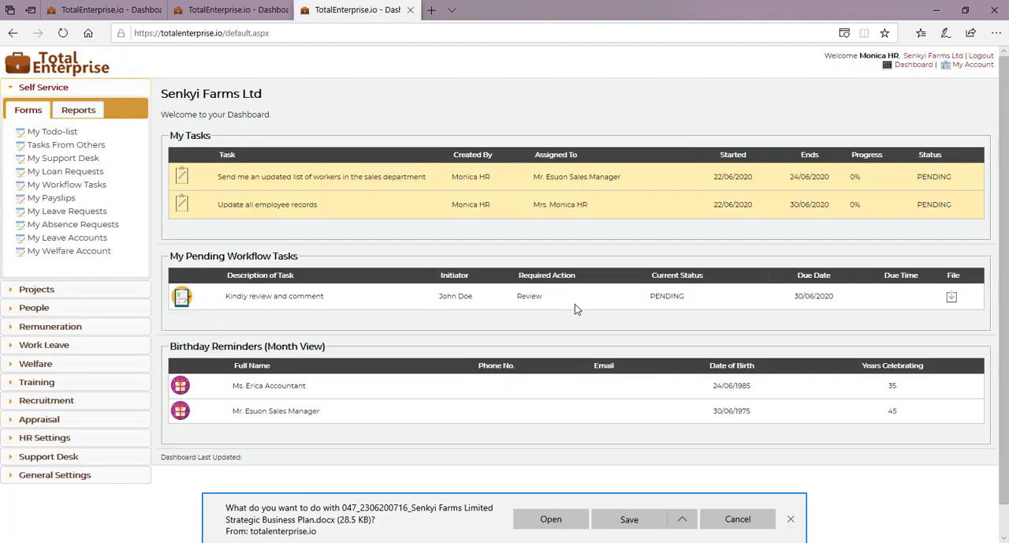
{"action": "left_click", "coordinate": [542, 518]}
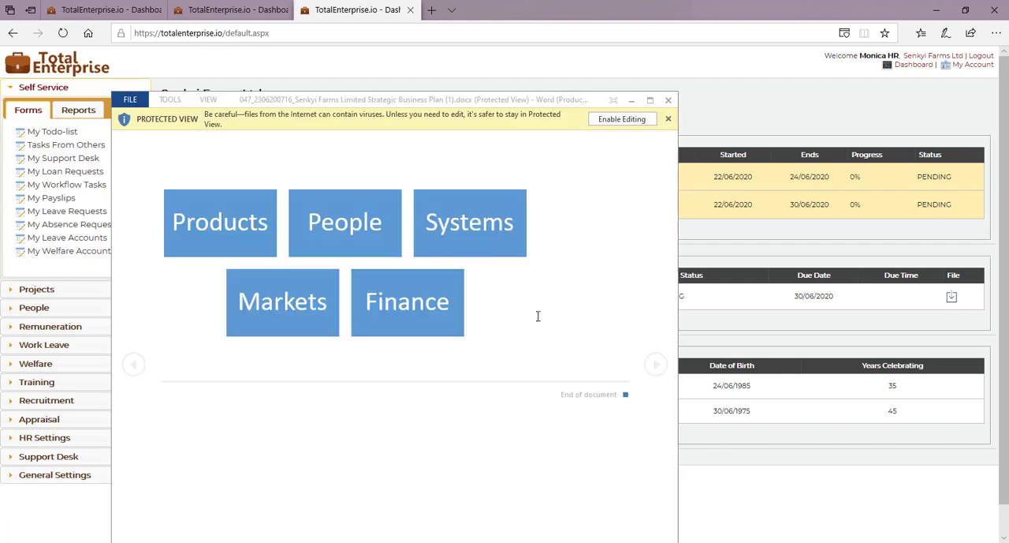
{"action": "left_click", "coordinate": [612, 120]}
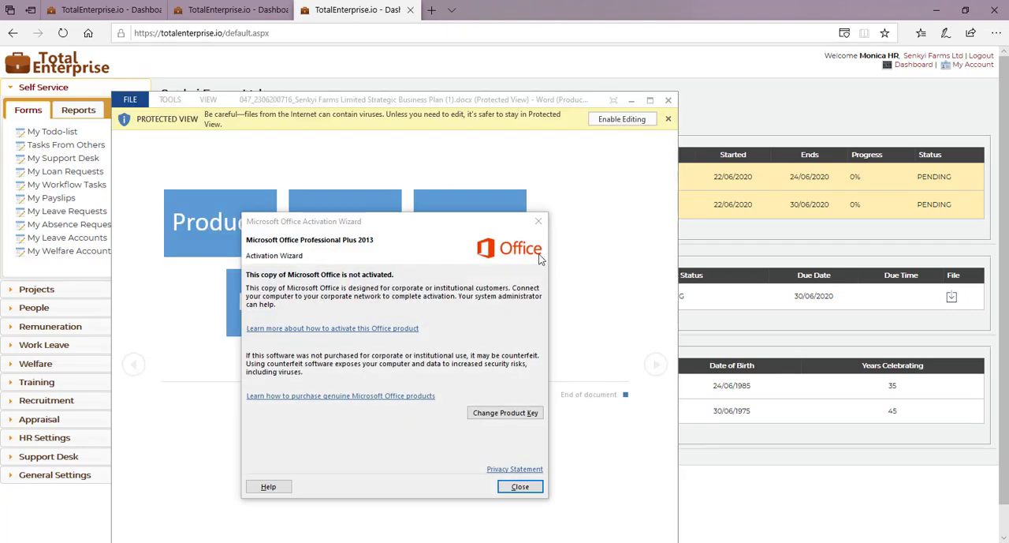
{"action": "left_click", "coordinate": [539, 224]}
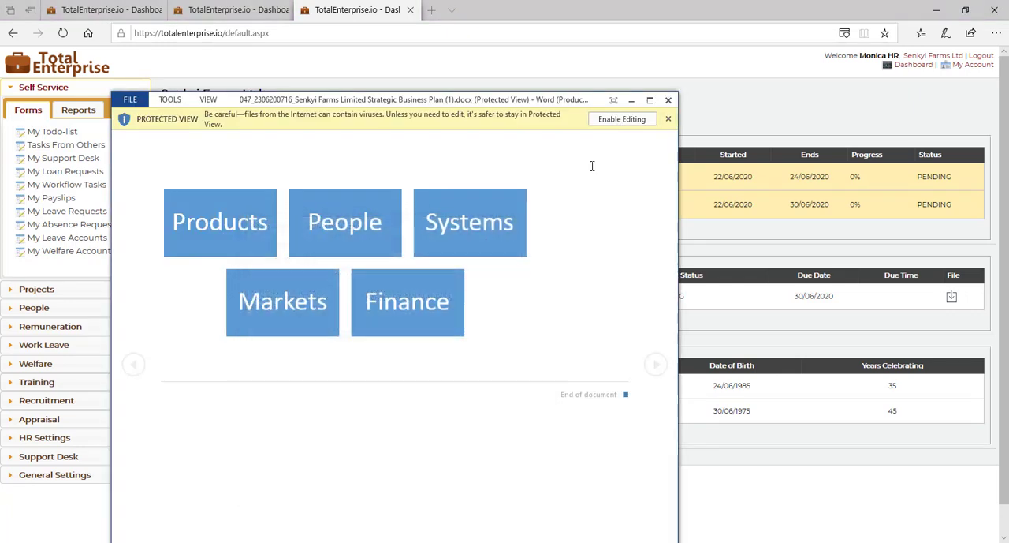
{"action": "left_click", "coordinate": [629, 121]}
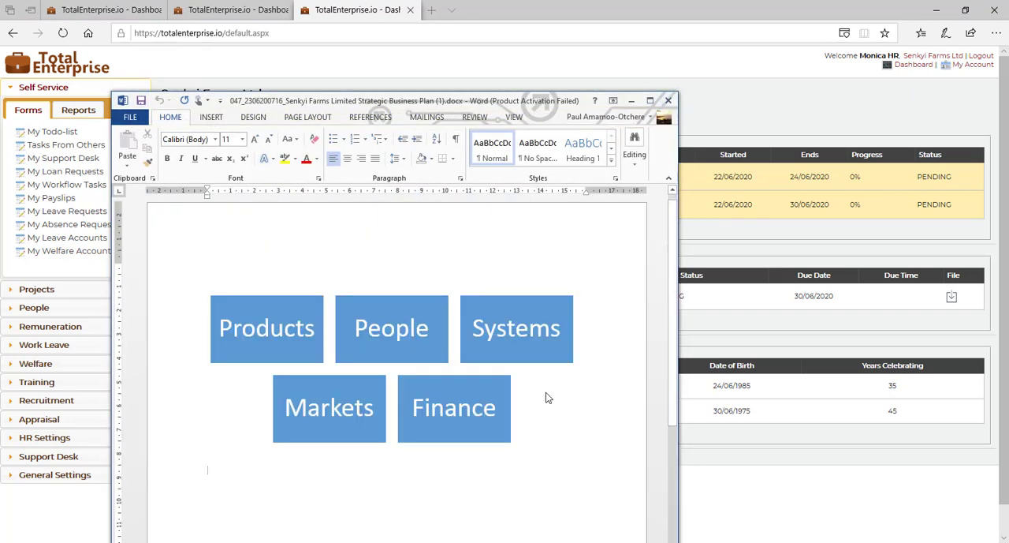
Step: Change the fill of the Finance block in the SmartArt graphic to standard red
{"action": "left_click", "coordinate": [462, 378]}
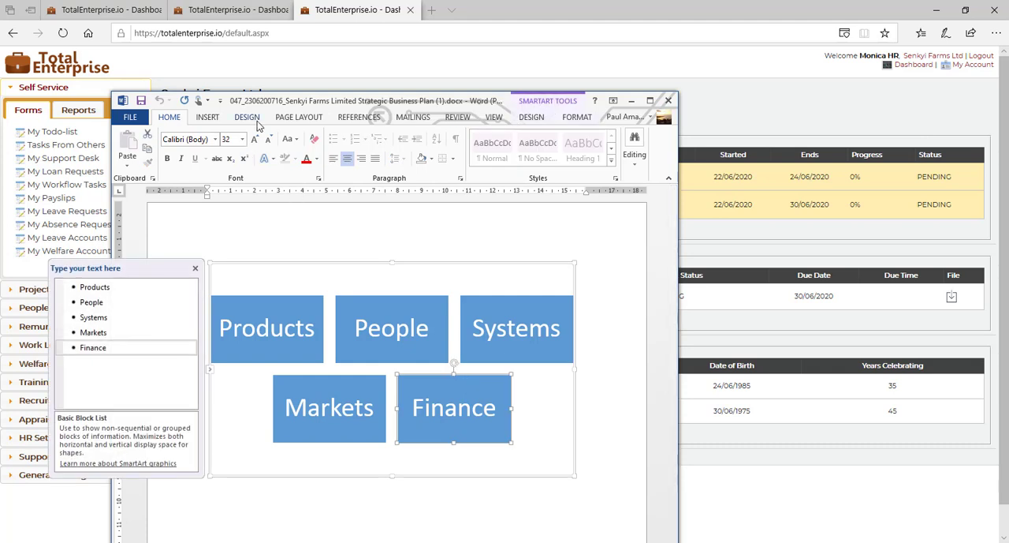
{"action": "left_click", "coordinate": [532, 117]}
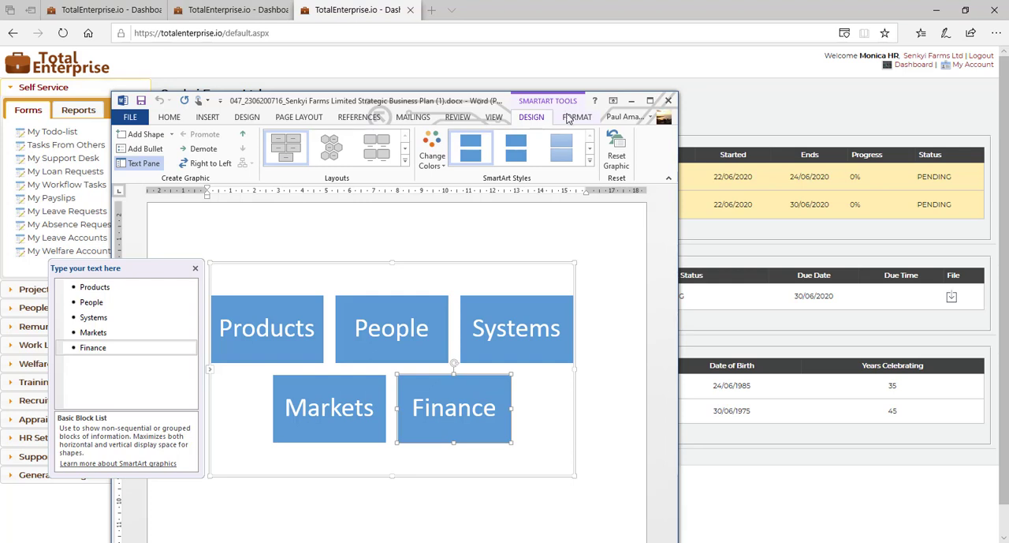
{"action": "left_click", "coordinate": [573, 118]}
{"action": "left_click", "coordinate": [531, 116]}
{"action": "left_click", "coordinate": [574, 117]}
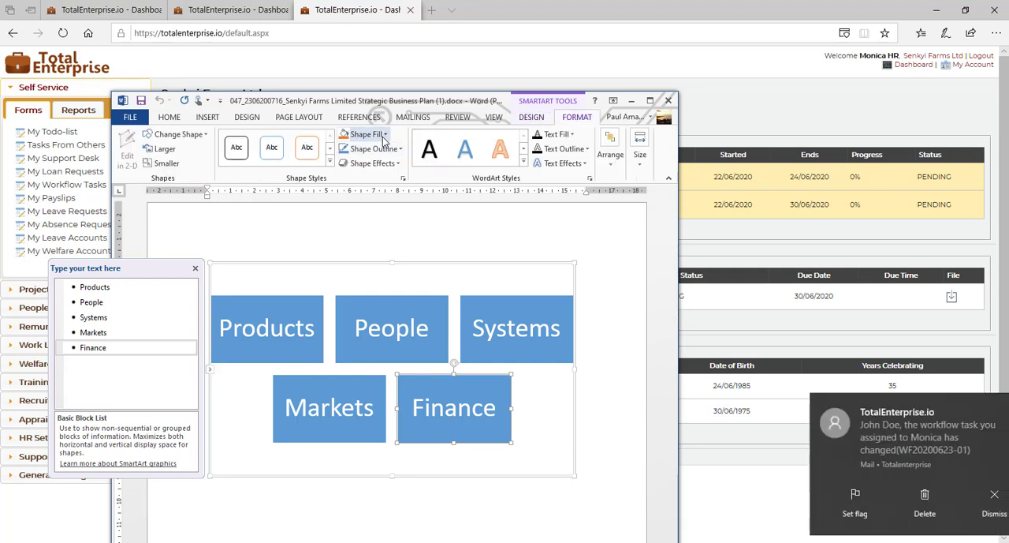
{"action": "left_click", "coordinate": [385, 134]}
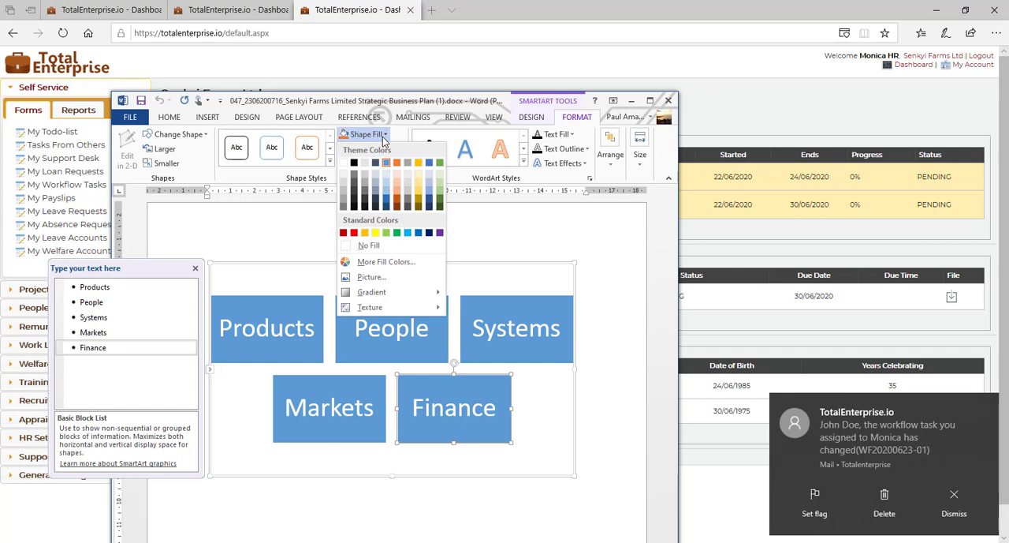
{"action": "left_click", "coordinate": [353, 232]}
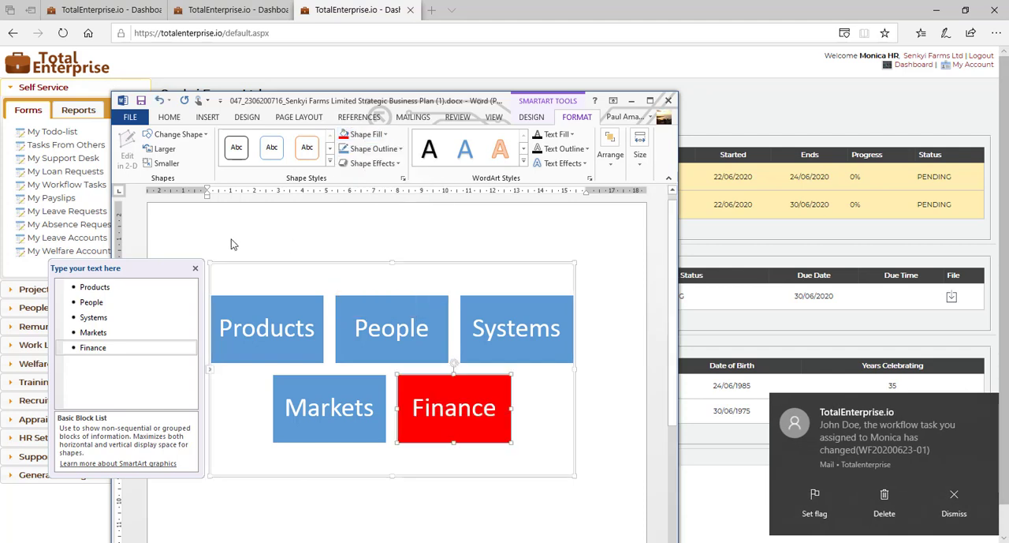
Step: Save a copy in the TotalEnterprise Sample Attachments folder, replacing the 1 in the file name with the HR reviewer's name and "Update", and close the document
{"action": "left_click", "coordinate": [126, 118]}
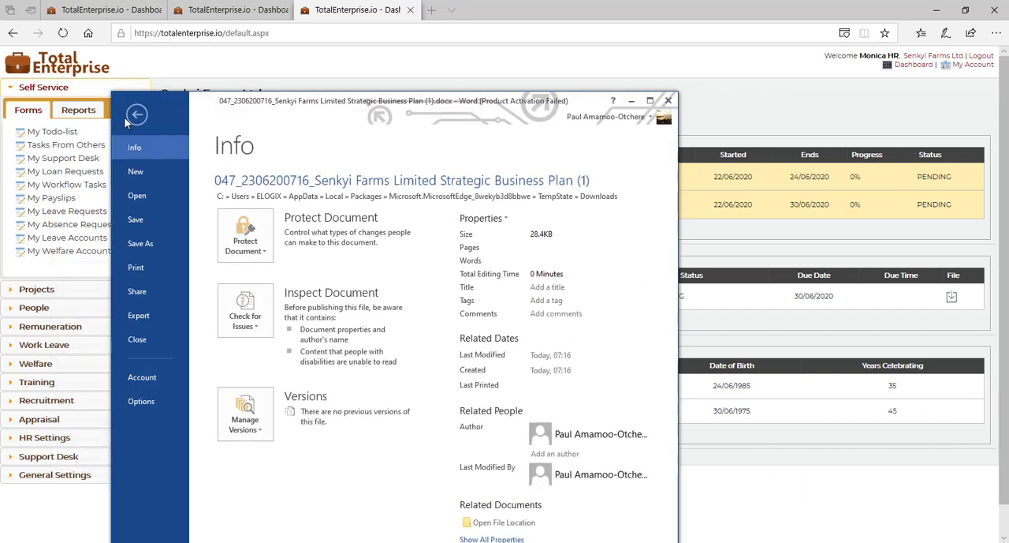
{"action": "left_click", "coordinate": [146, 247]}
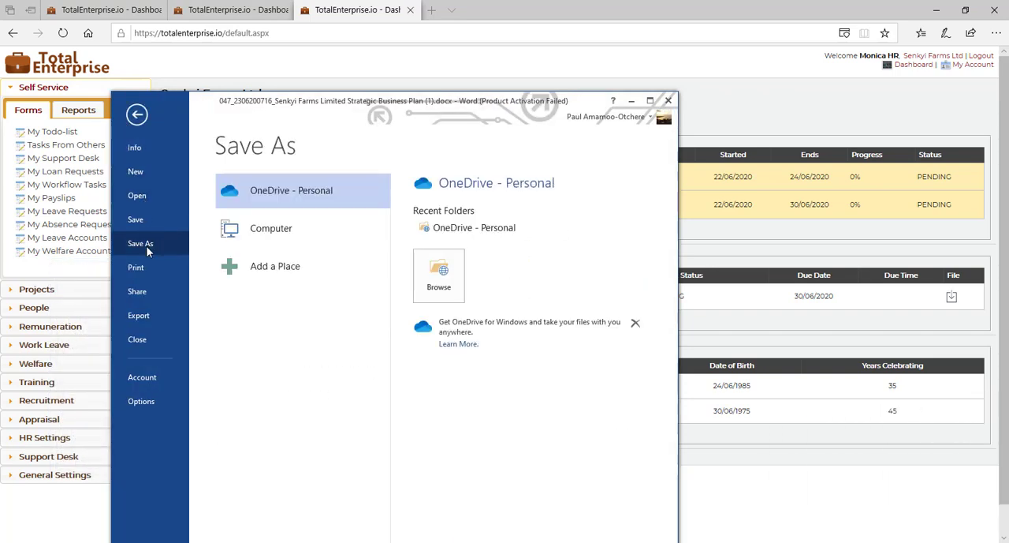
{"action": "left_click", "coordinate": [260, 230]}
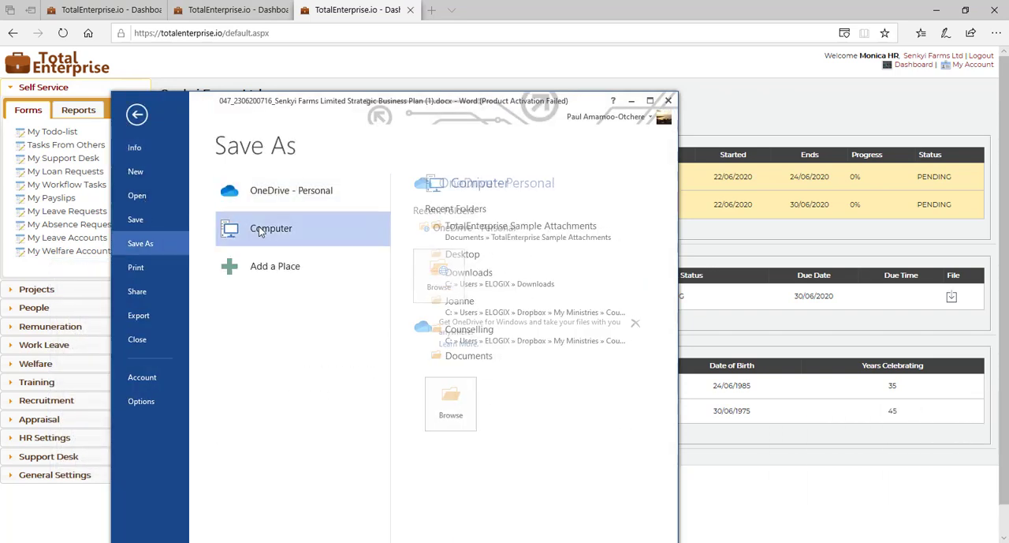
{"action": "left_click", "coordinate": [473, 229]}
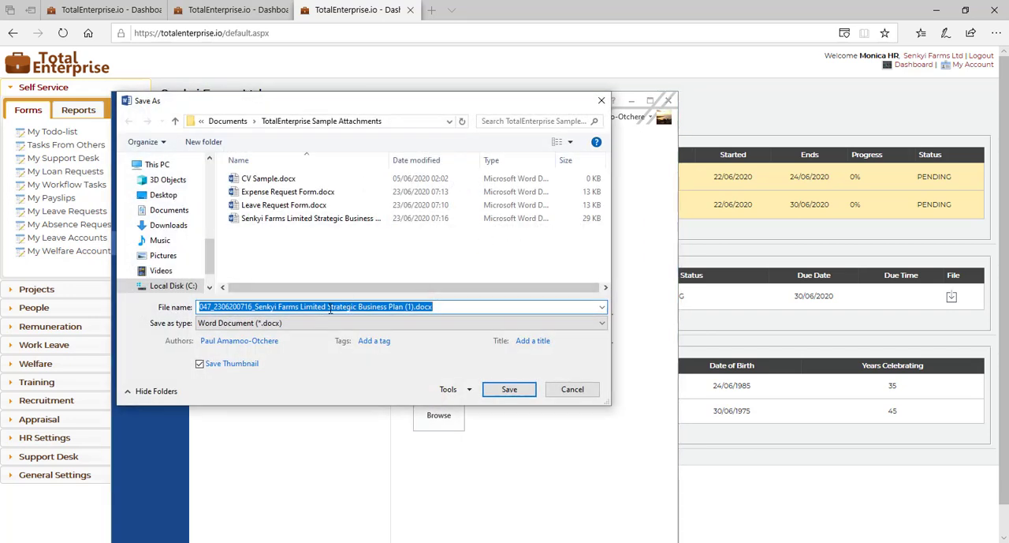
{"action": "left_click", "coordinate": [409, 306]}
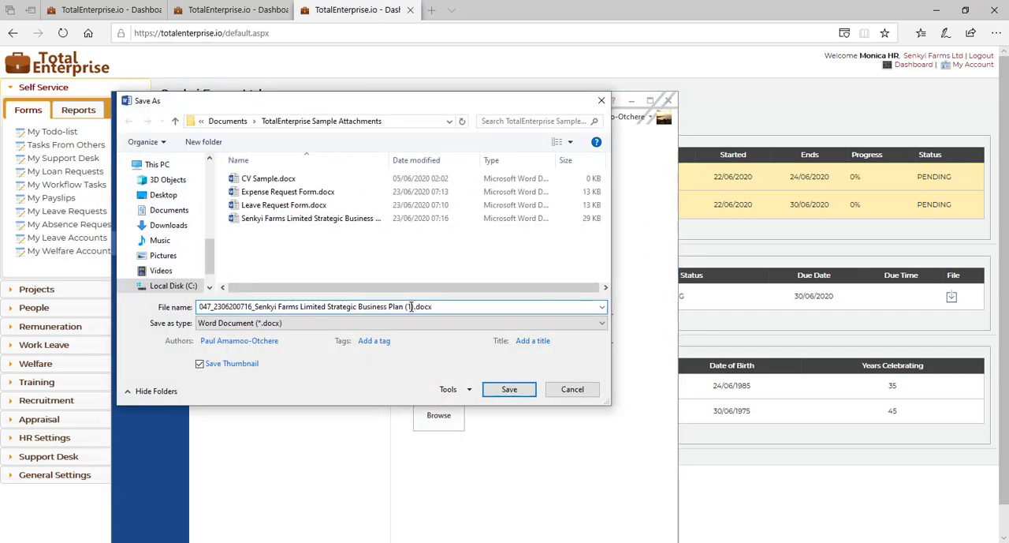
{"action": "key", "text": "BackSpace"}
{"action": "type", "text": "MonicaHR Update"}
{"action": "left_click", "coordinate": [496, 396]}
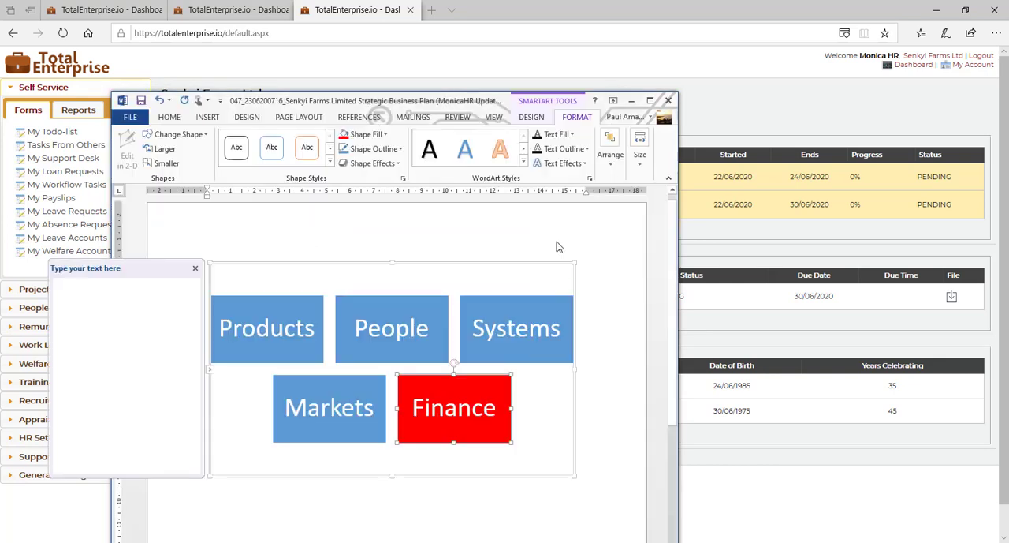
{"action": "left_click", "coordinate": [668, 101]}
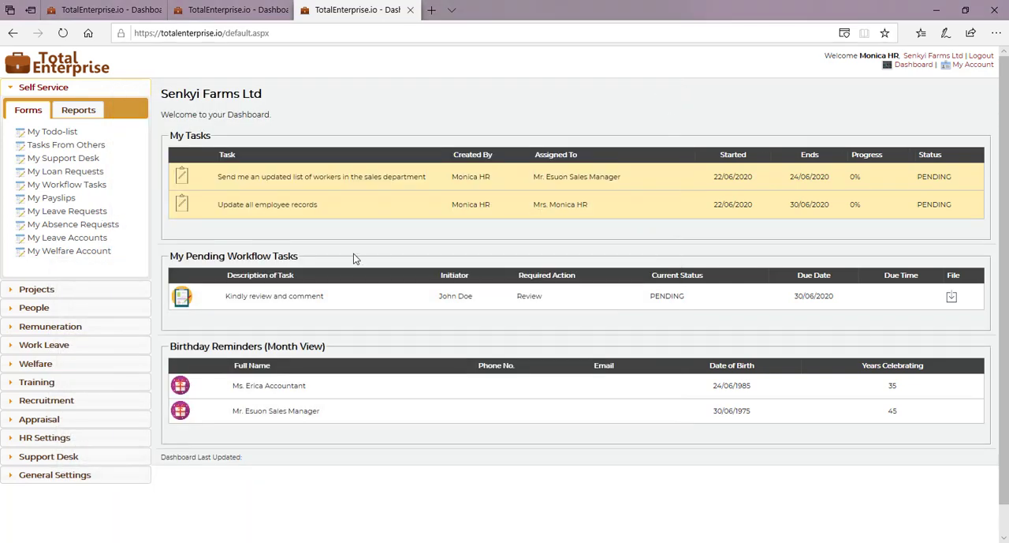
Step: Open the pending "Kindly review and comment" workflow task and select the updated Strategic Business Plan document as its attached file
{"action": "left_click", "coordinate": [188, 304]}
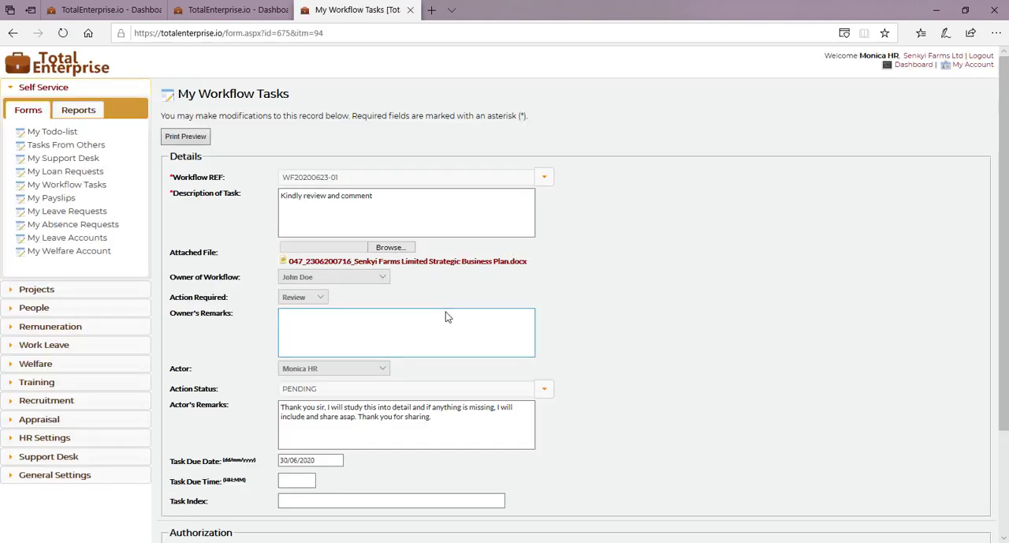
{"action": "scroll", "coordinate": [615, 316], "scroll_direction": "down", "scroll_amount": 3}
{"action": "scroll", "coordinate": [615, 315], "scroll_direction": "up", "scroll_amount": 1}
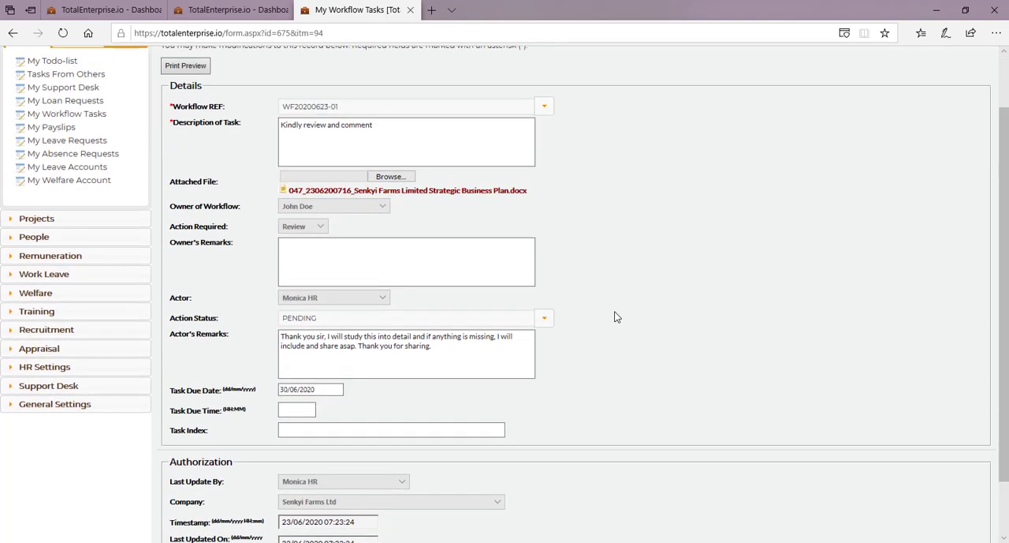
{"action": "left_click", "coordinate": [389, 176]}
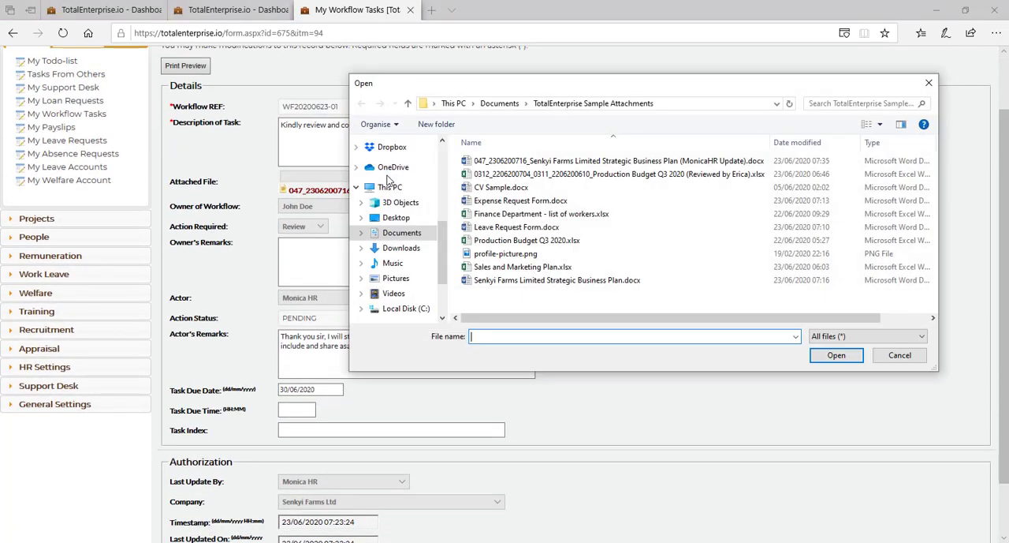
{"action": "left_click", "coordinate": [614, 173]}
{"action": "double_click", "coordinate": [581, 162]}
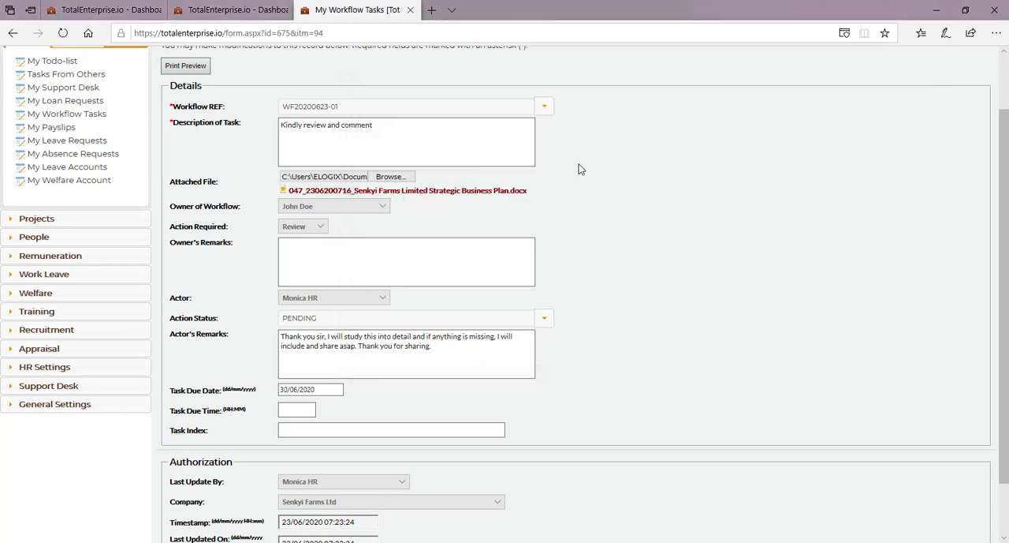
Step: Replace the Actor's Remarks with "I have reviewed the document and made my input sir, please check and let me know if you are okay with it."
{"action": "left_click", "coordinate": [447, 349]}
{"action": "key", "text": "ctrl+a"}
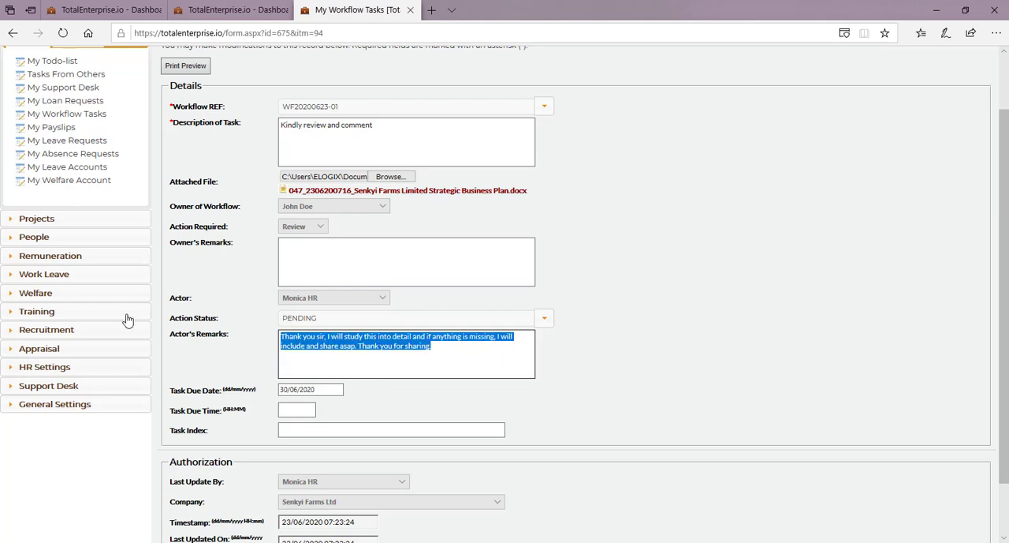
{"action": "type", "text": "I have revi"}
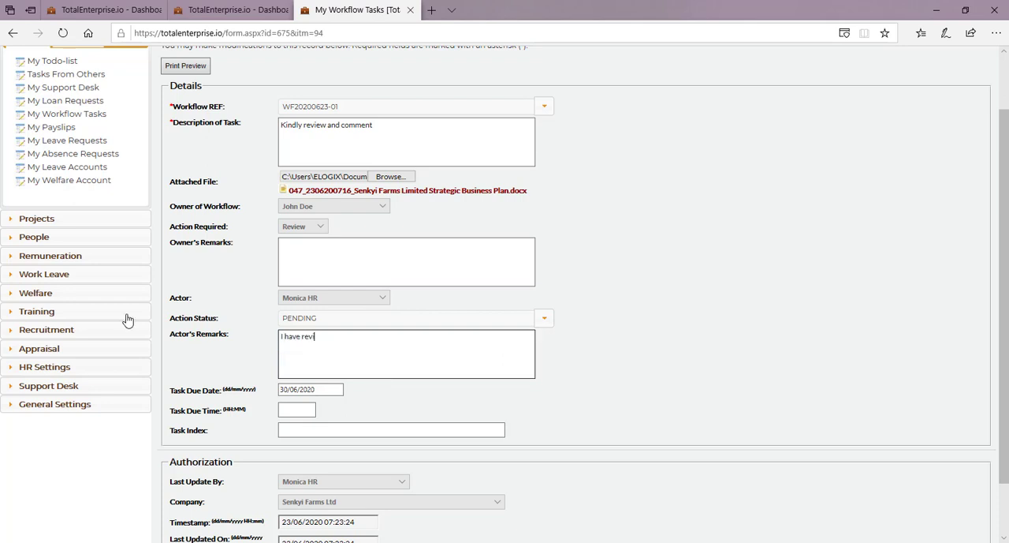
{"action": "type", "text": "ewed the document and made my"}
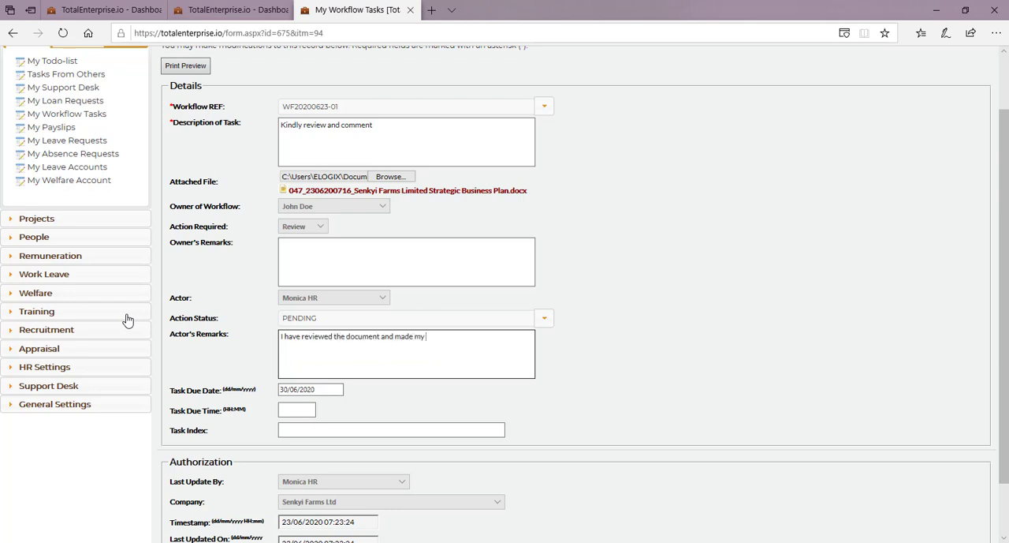
{"action": "type", "text": " input sir, please check and let me know if you are ok"}
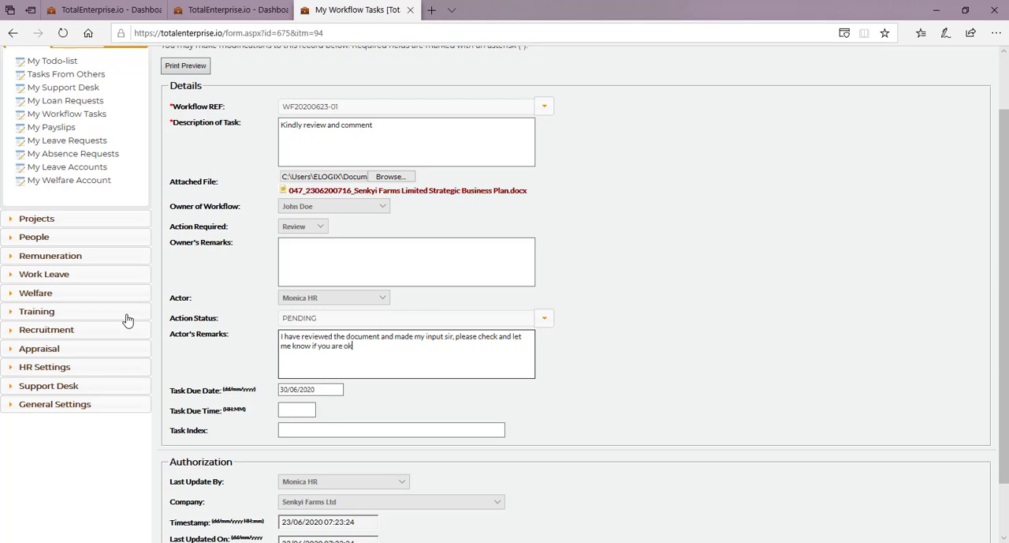
{"action": "type", "text": "ay with it"}
{"action": "scroll", "coordinate": [555, 337], "scroll_direction": "down", "scroll_amount": 2}
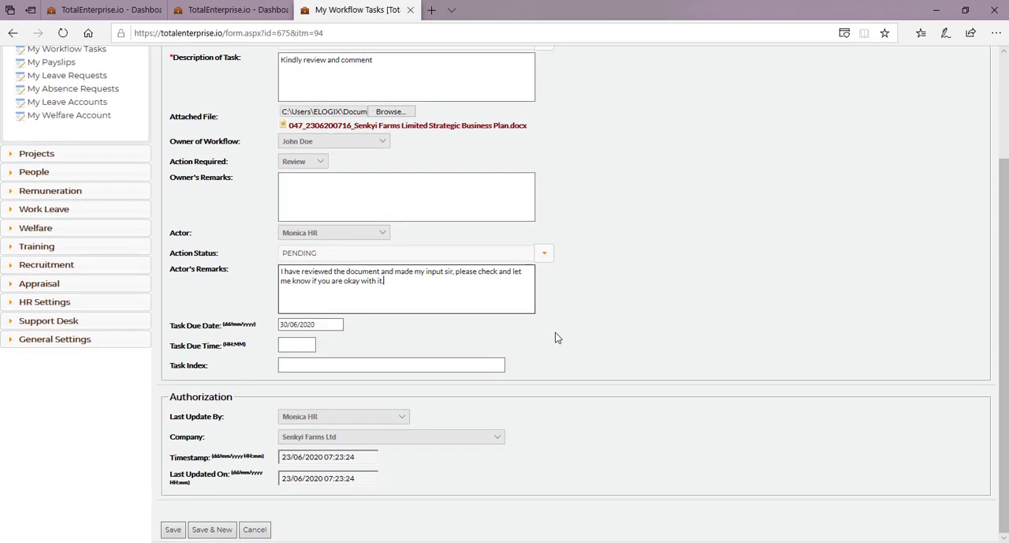
{"action": "left_click", "coordinate": [545, 253]}
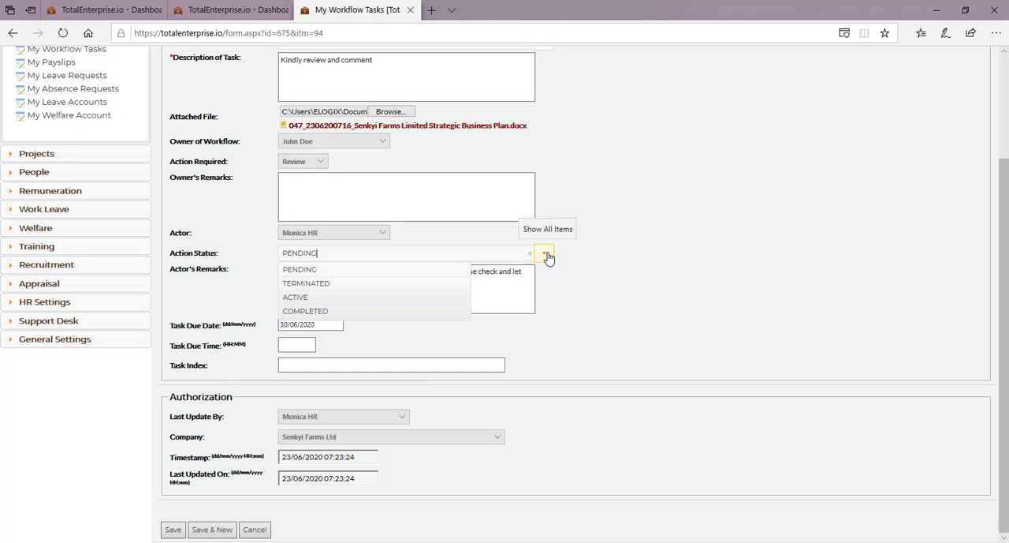
{"action": "left_click", "coordinate": [352, 312]}
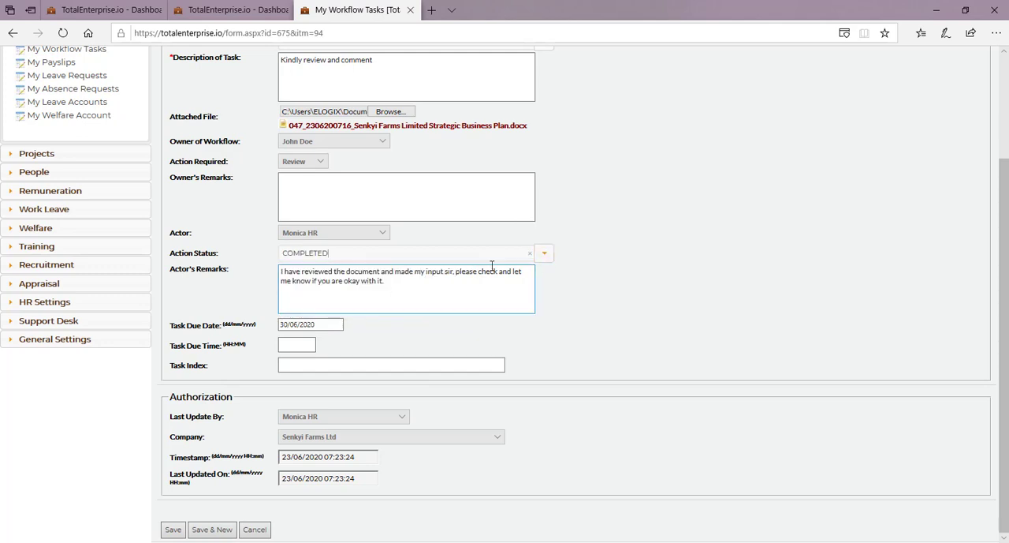
{"action": "left_click", "coordinate": [543, 254]}
{"action": "left_click", "coordinate": [334, 270]}
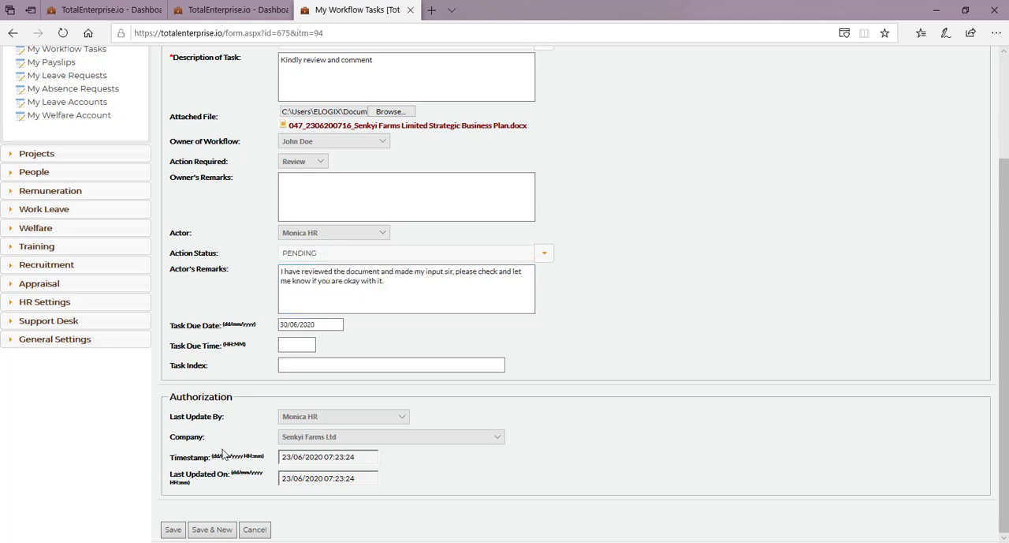
Step: Save the workflow task with its new attachment and remarks
{"action": "left_click", "coordinate": [174, 530]}
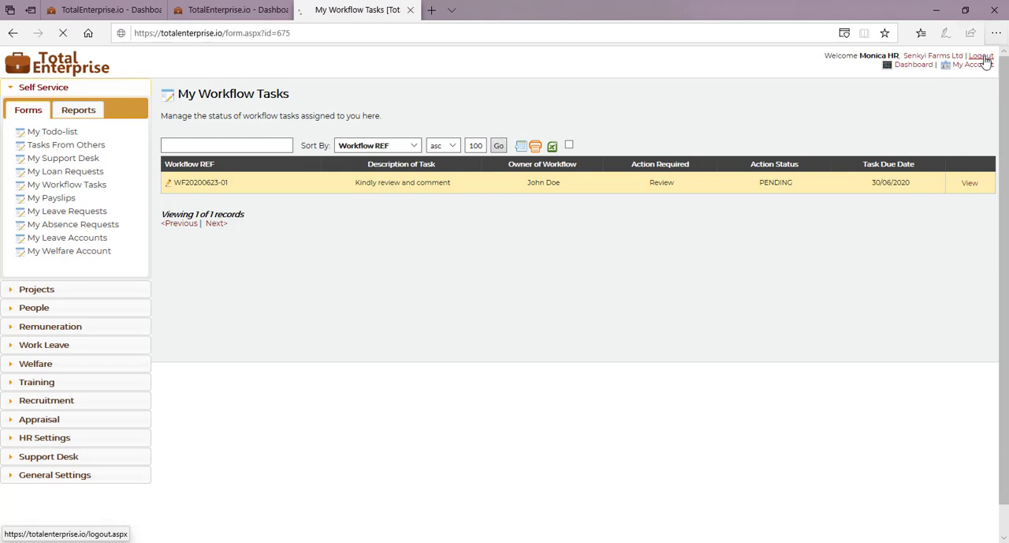
Step: Log out of the HR account and sign in with the workflow owner's username and account password
{"action": "left_click", "coordinate": [983, 57]}
{"action": "type", "text": "demouser"}
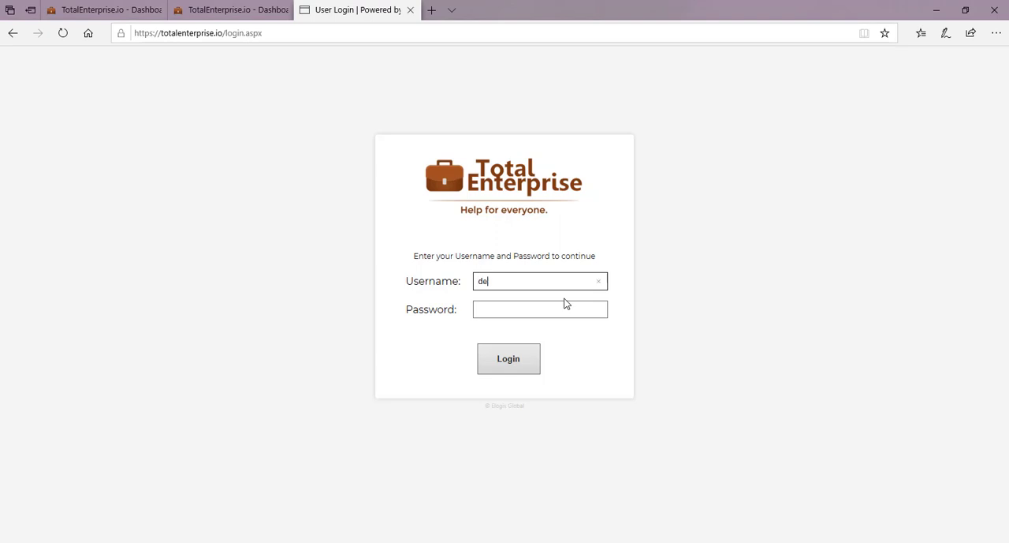
{"action": "key", "text": "Tab"}
{"action": "type", "text": "••••"}
{"action": "key", "text": "Return"}
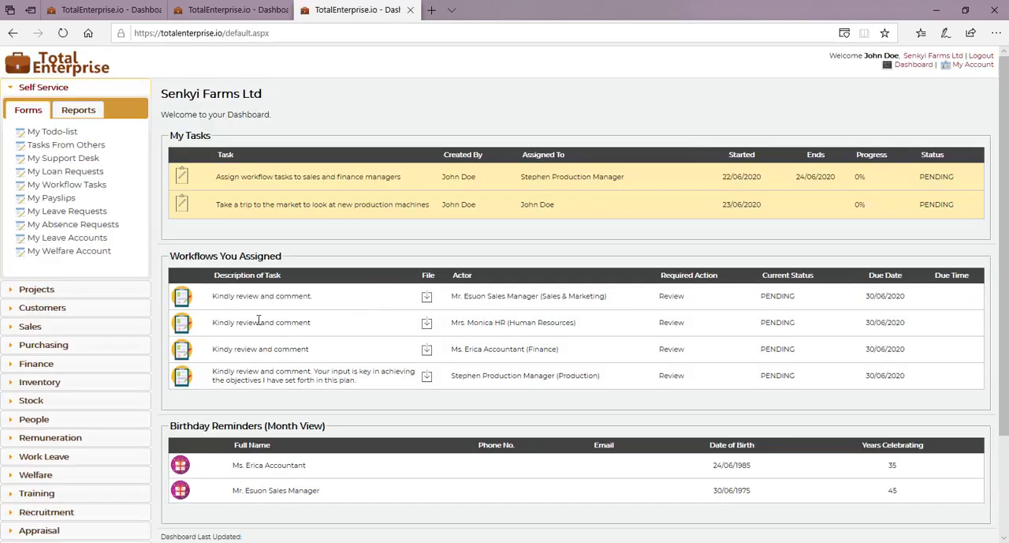
Step: Examine the attached files and actor's remarks of the assigned Human Resources and Sales & Marketing workflow tasks
{"action": "left_click", "coordinate": [187, 327]}
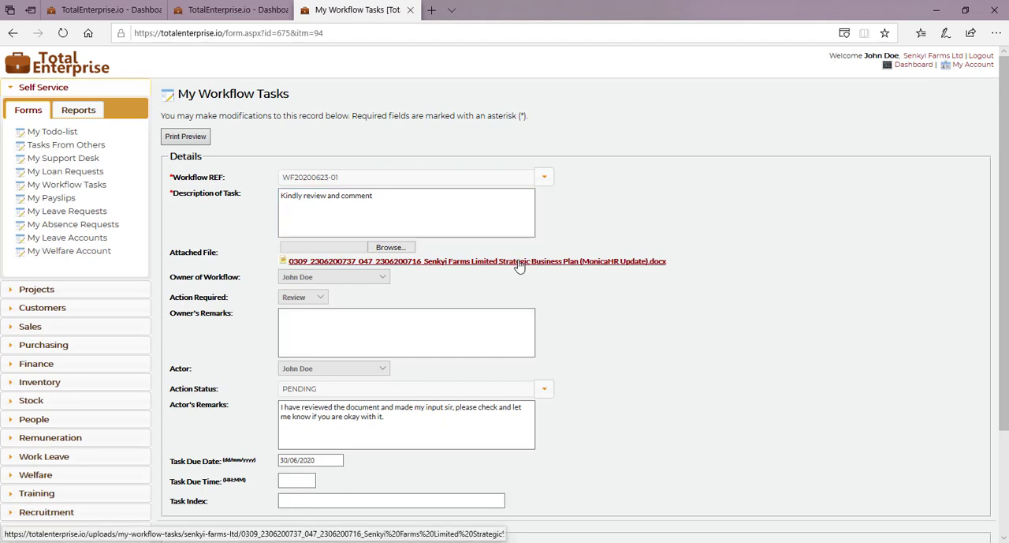
{"action": "left_click", "coordinate": [12, 34]}
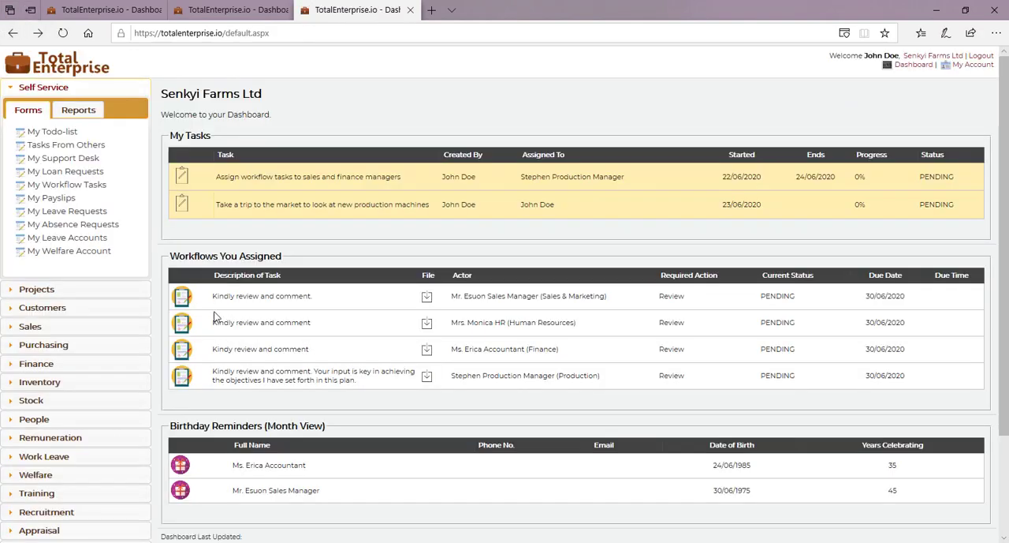
{"action": "left_click", "coordinate": [182, 298]}
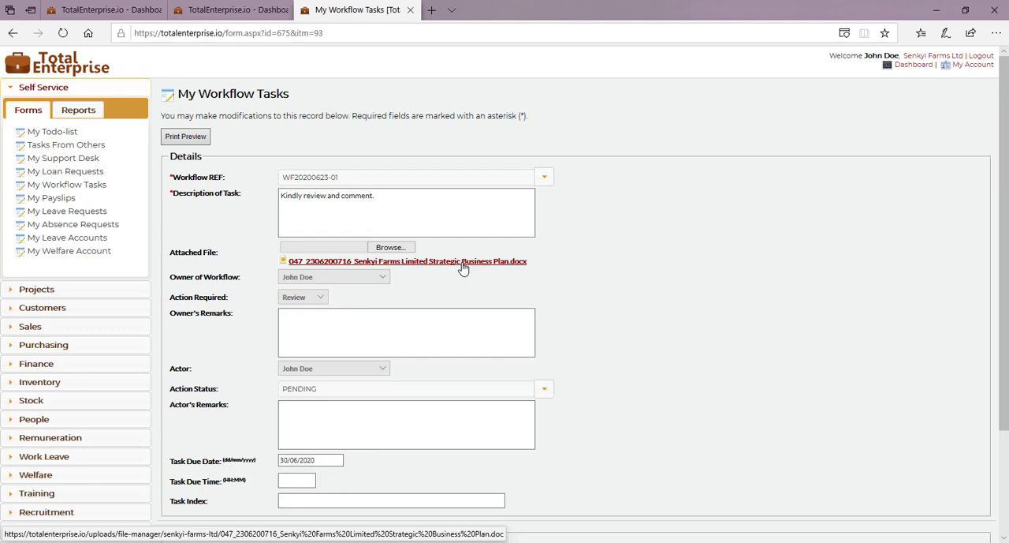
Step: Return to the dashboard, open the workflow-change notification email in Mail and read the Human Resources actor's remarks
{"action": "left_click", "coordinate": [12, 36]}
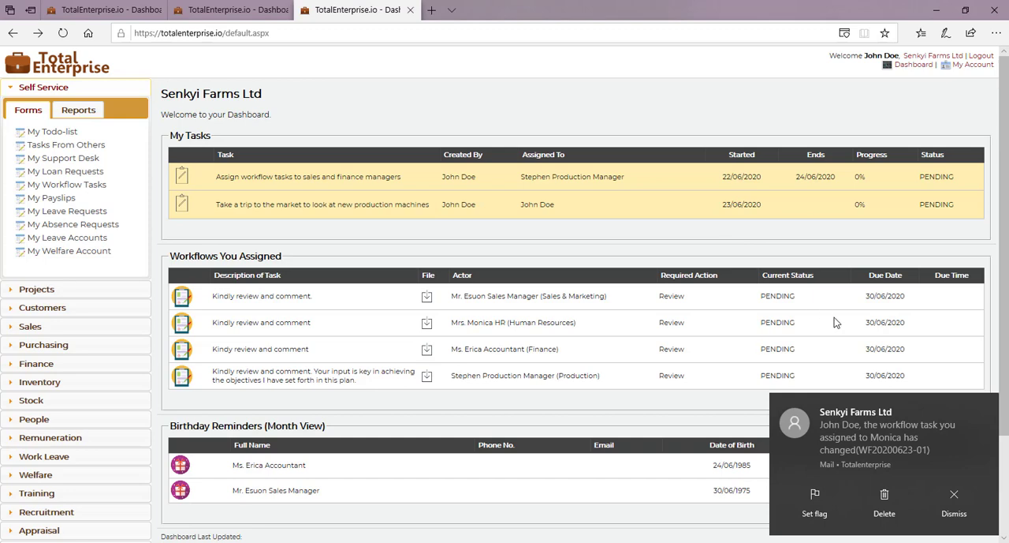
{"action": "left_click", "coordinate": [866, 442]}
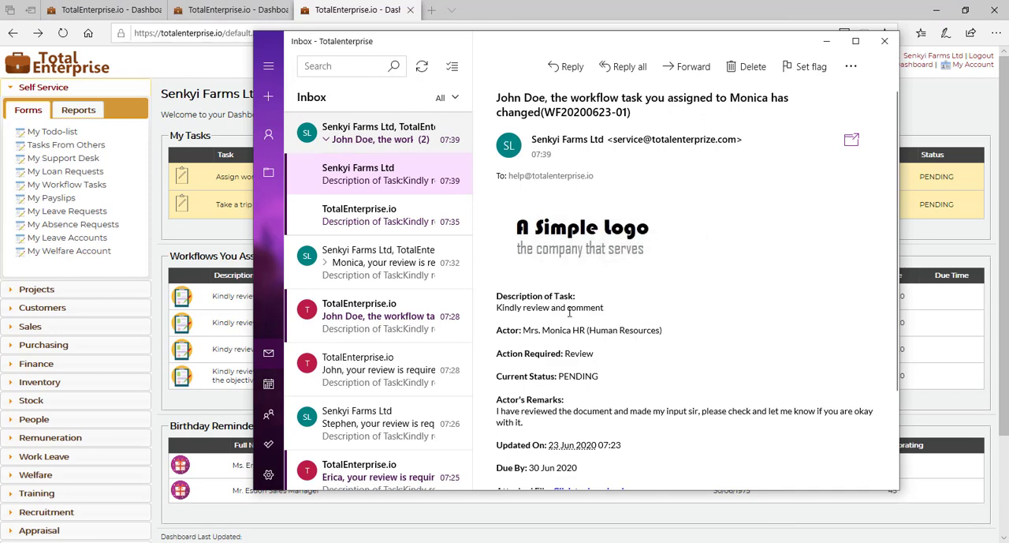
{"action": "scroll", "coordinate": [633, 341], "scroll_direction": "down", "scroll_amount": 2}
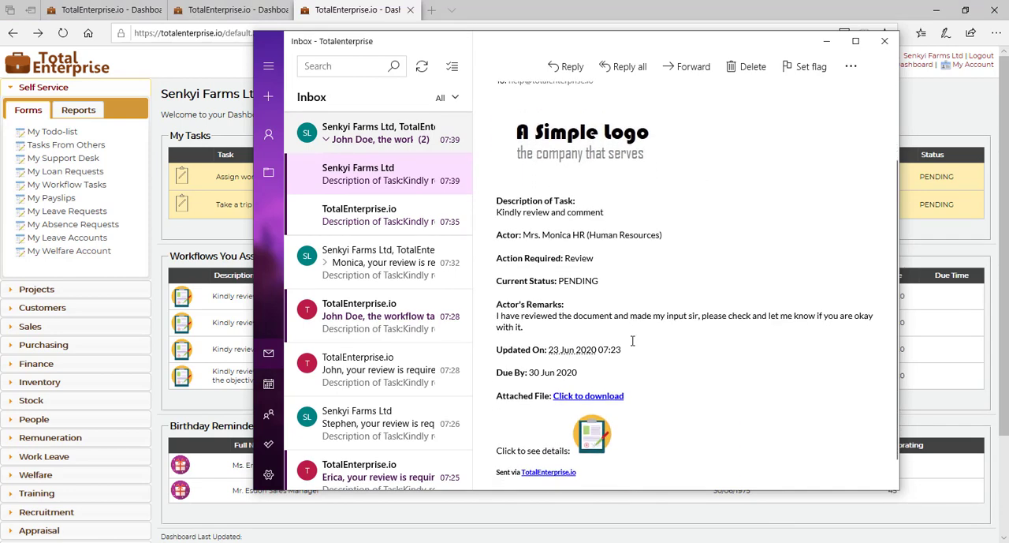
{"action": "scroll", "coordinate": [633, 340], "scroll_direction": "up", "scroll_amount": 2}
{"action": "scroll", "coordinate": [633, 341], "scroll_direction": "down", "scroll_amount": 3}
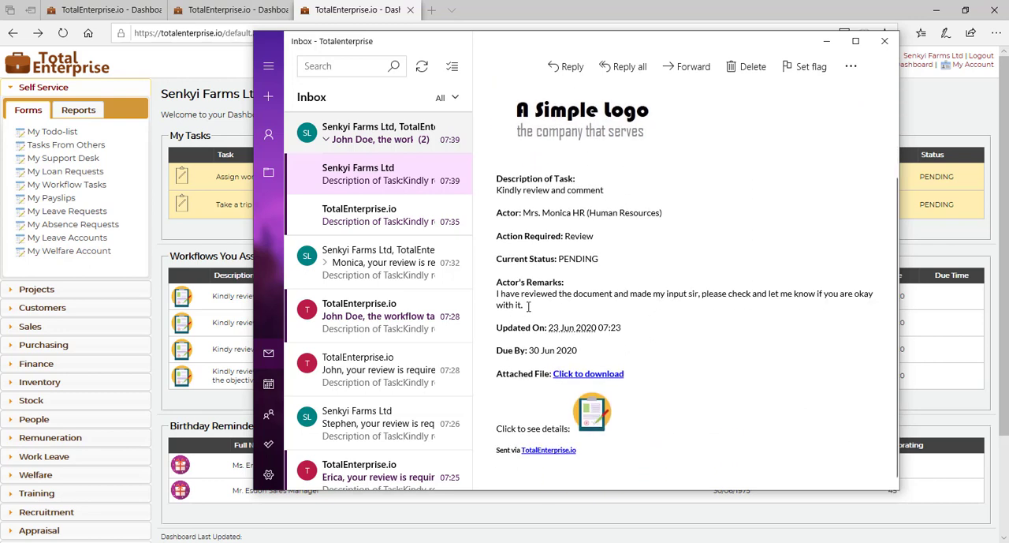
{"action": "left_click_drag", "start_coordinate": [529, 306], "coordinate": [497, 296]}
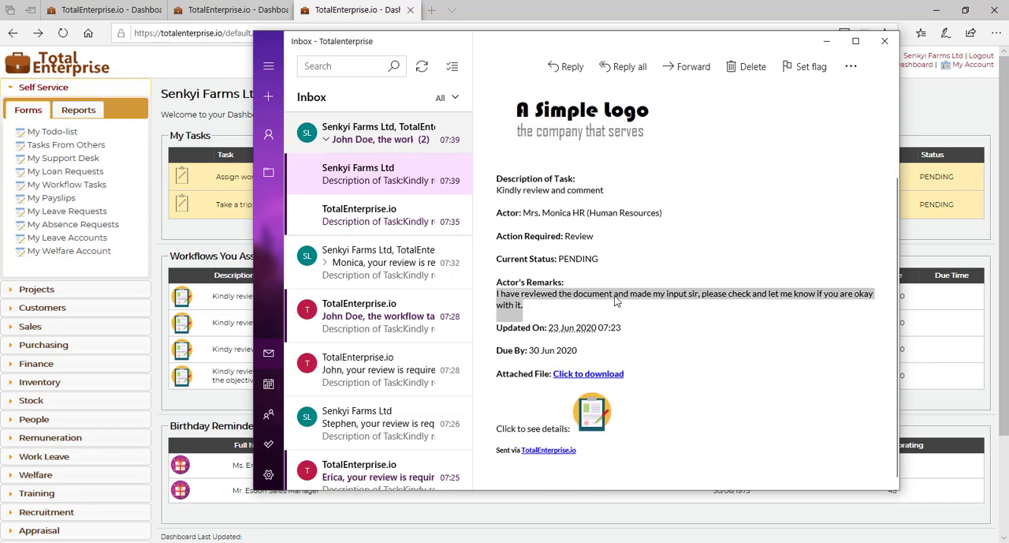
{"action": "left_click", "coordinate": [660, 310]}
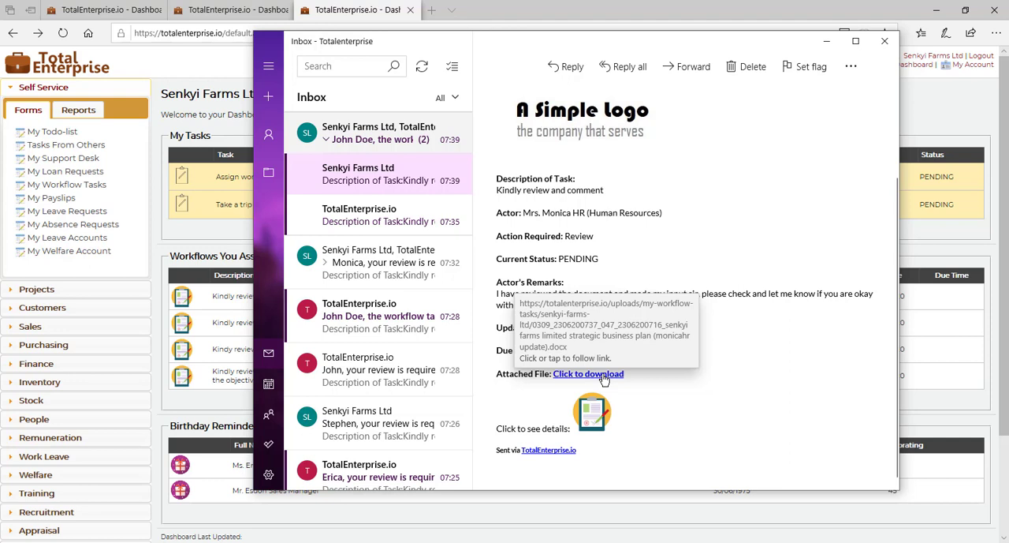
Step: Open the updated Strategic Business Plan document attached to the notification email, look it over, and close it with its blank browser page
{"action": "left_click", "coordinate": [603, 376]}
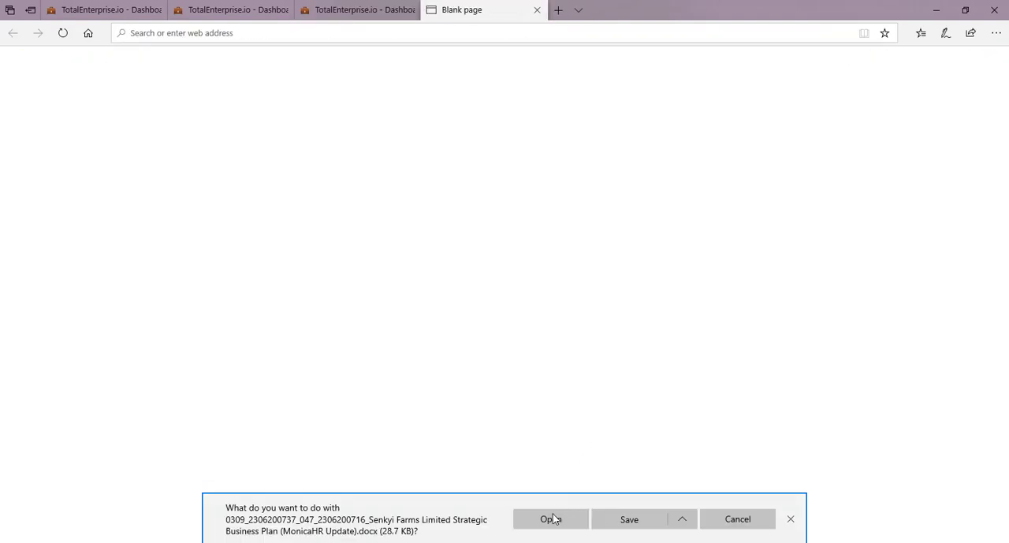
{"action": "left_click", "coordinate": [552, 518]}
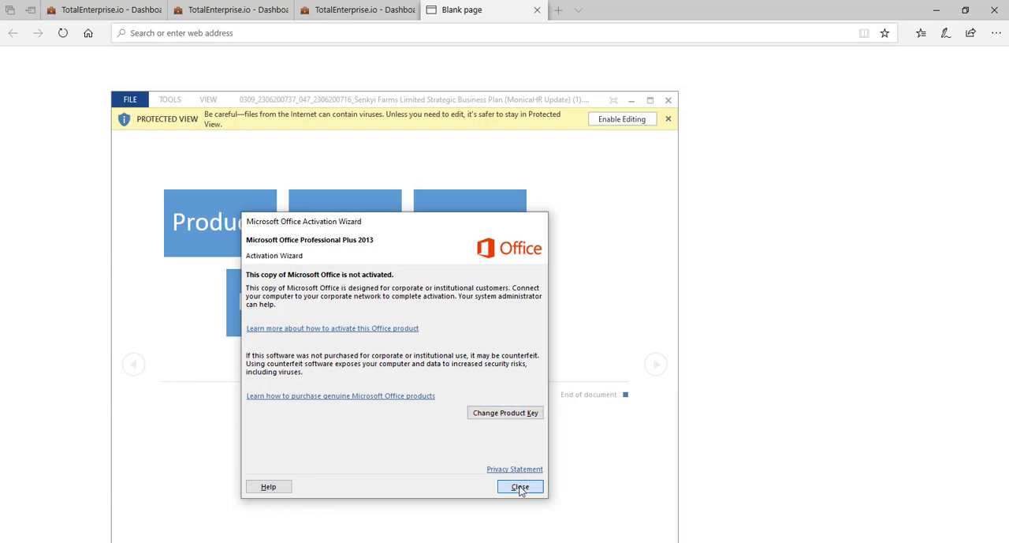
{"action": "left_click", "coordinate": [521, 487]}
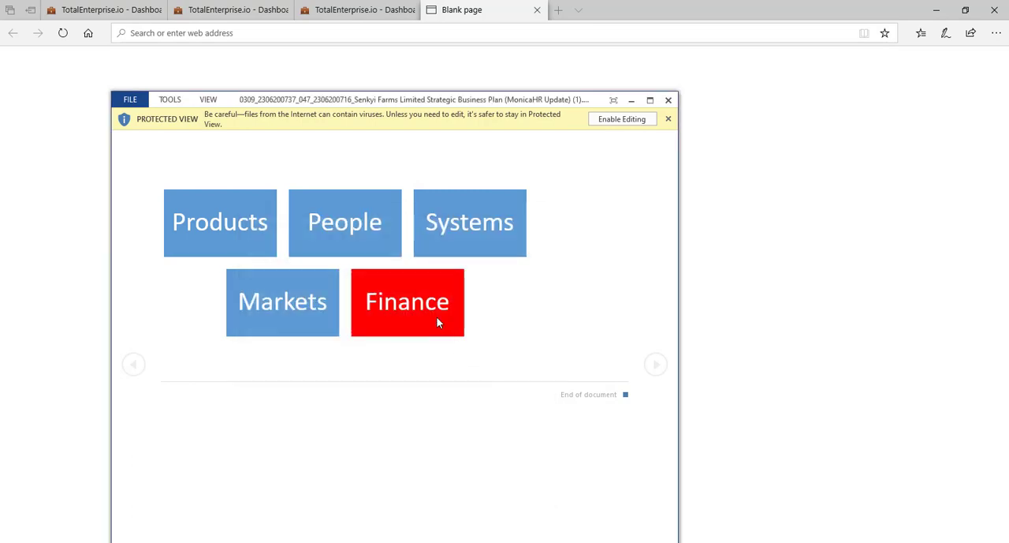
{"action": "left_click", "coordinate": [668, 100]}
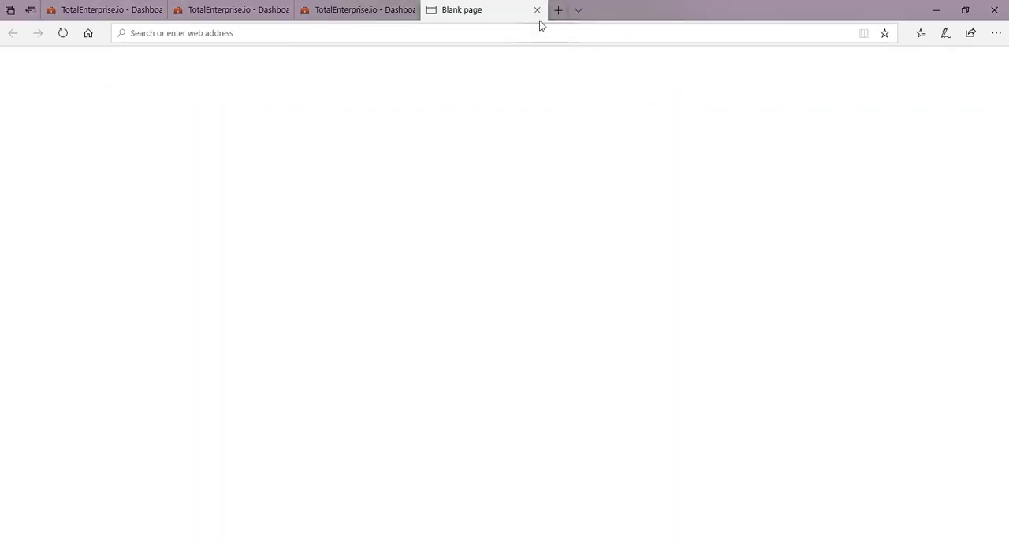
{"action": "left_click", "coordinate": [537, 10]}
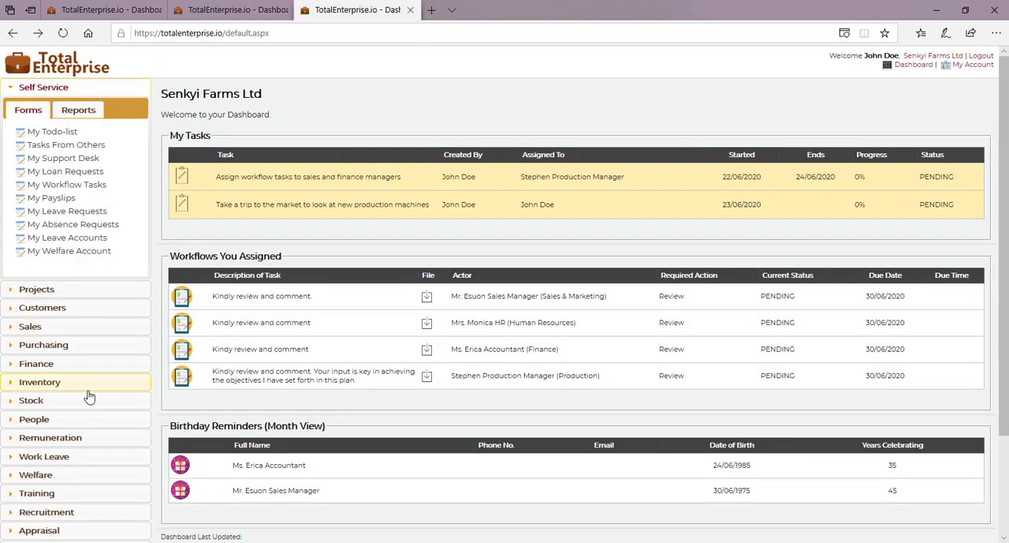
Step: Examine the Human Resources task records timestamped 07:37:22 and 07:26:54 on 23/06/2020 in the Documents module's Workflow Task History
{"action": "scroll", "coordinate": [87, 396], "scroll_direction": "down", "scroll_amount": 2}
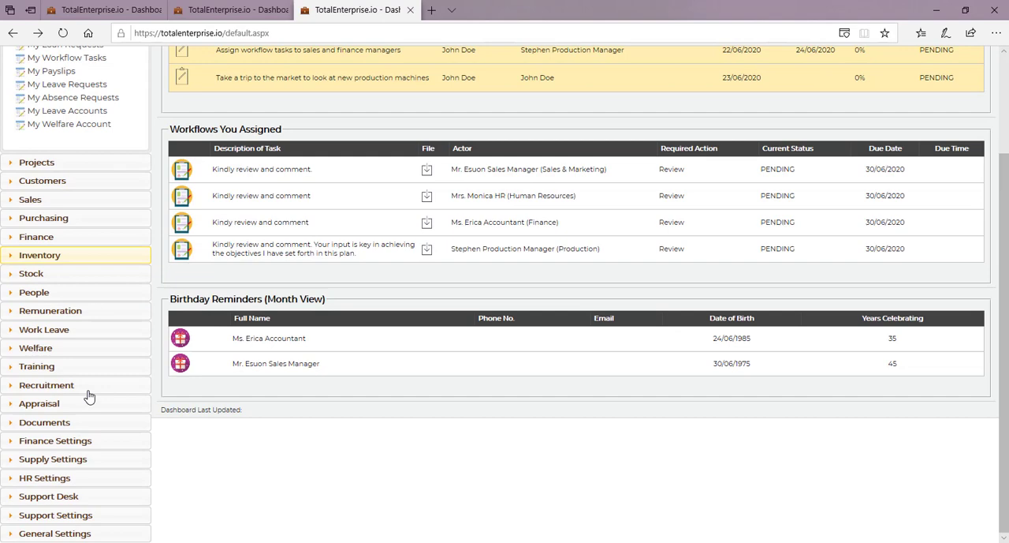
{"action": "left_click", "coordinate": [59, 426]}
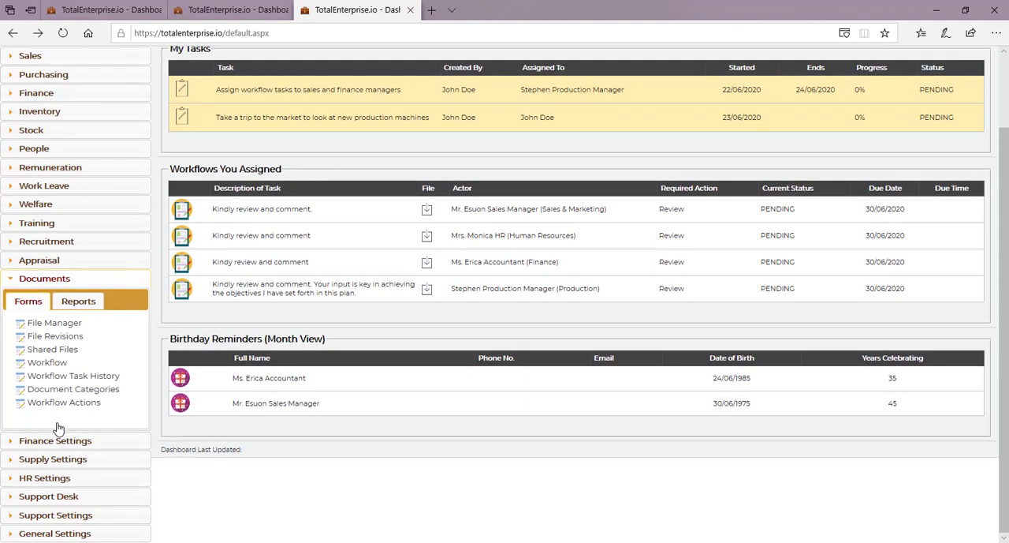
{"action": "left_click", "coordinate": [68, 382]}
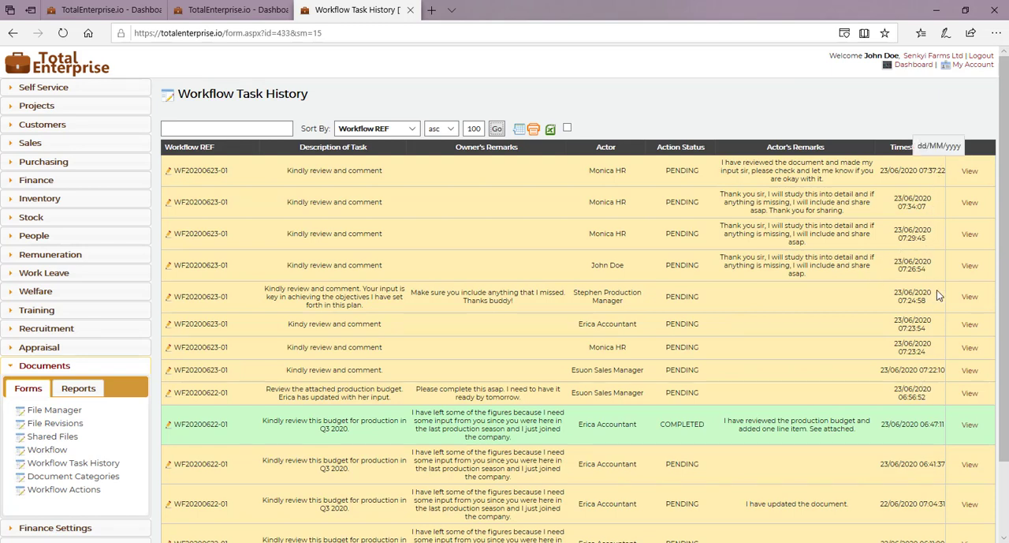
{"action": "left_click", "coordinate": [969, 173]}
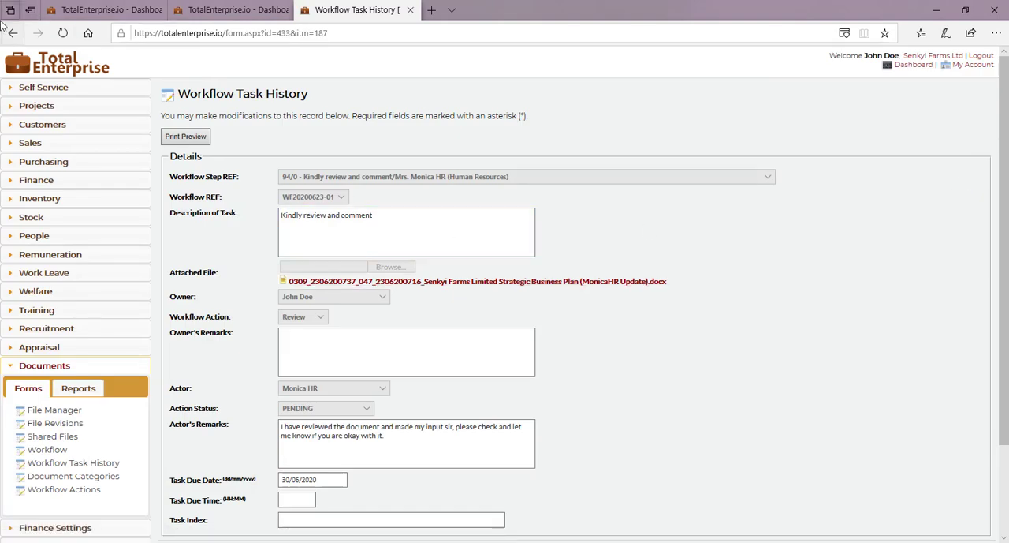
{"action": "left_click", "coordinate": [12, 33]}
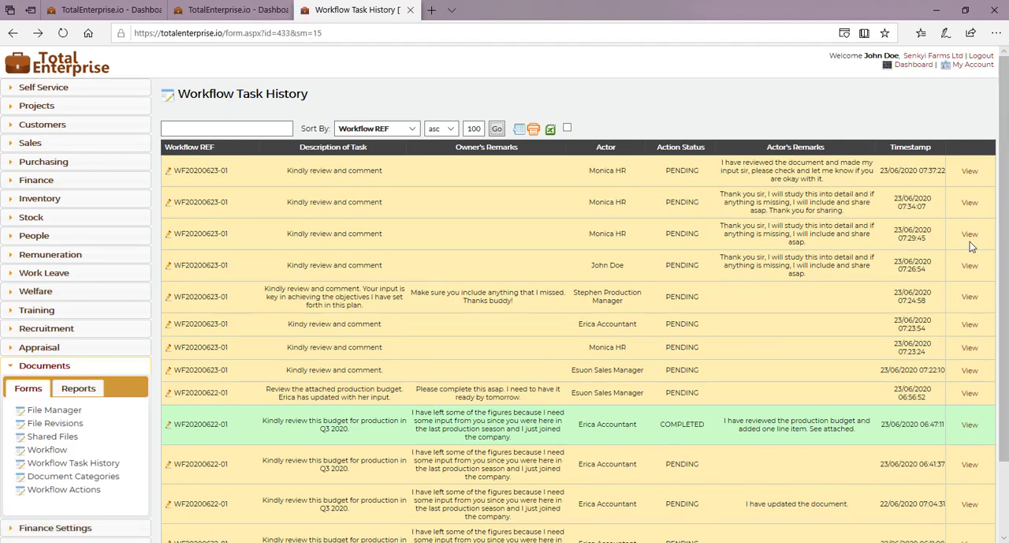
{"action": "left_click", "coordinate": [970, 268]}
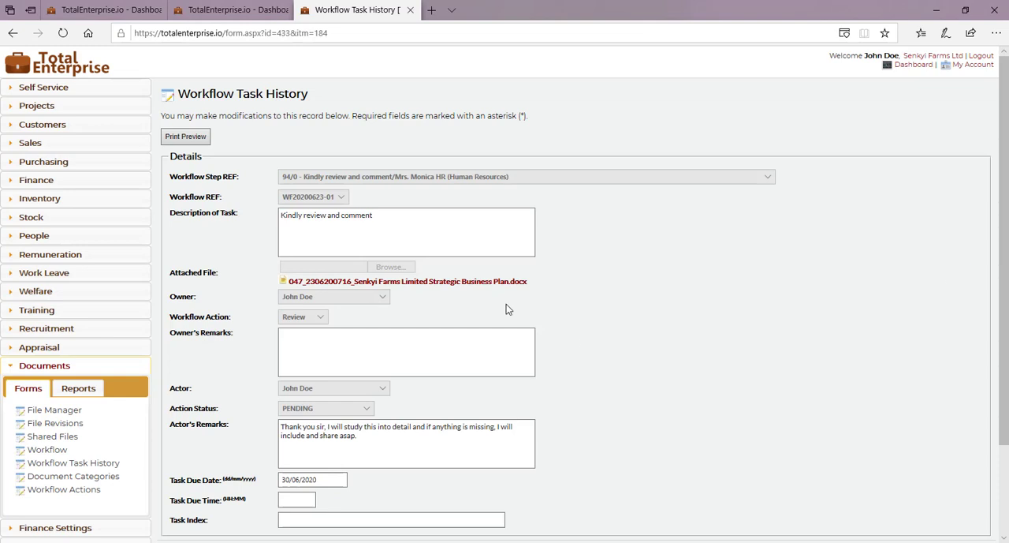
{"action": "left_click", "coordinate": [14, 34]}
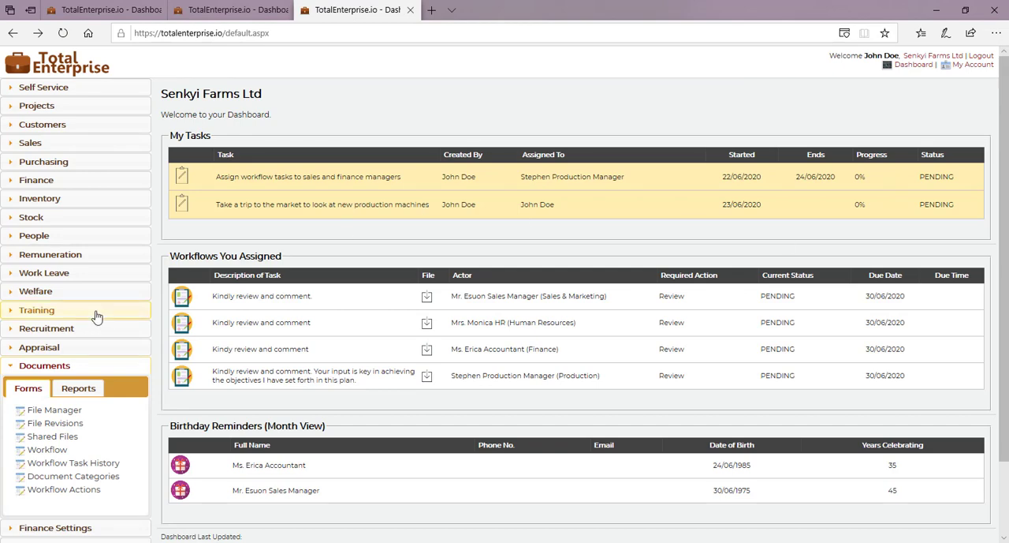
Step: Reopen the Workflow Task History and examine the Production Manager's record, including its attached file and the owner's remarks
{"action": "left_click", "coordinate": [77, 465]}
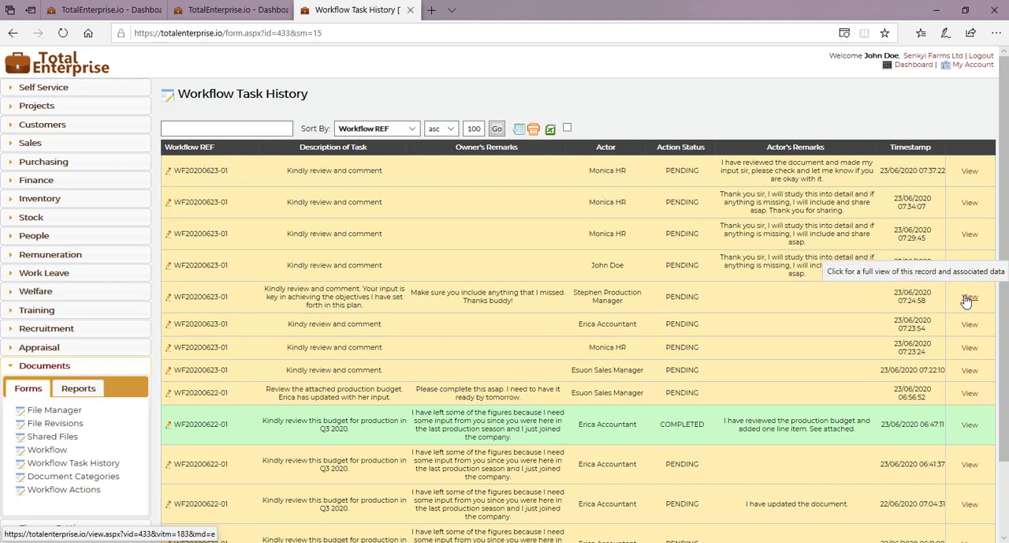
{"action": "left_click", "coordinate": [967, 299]}
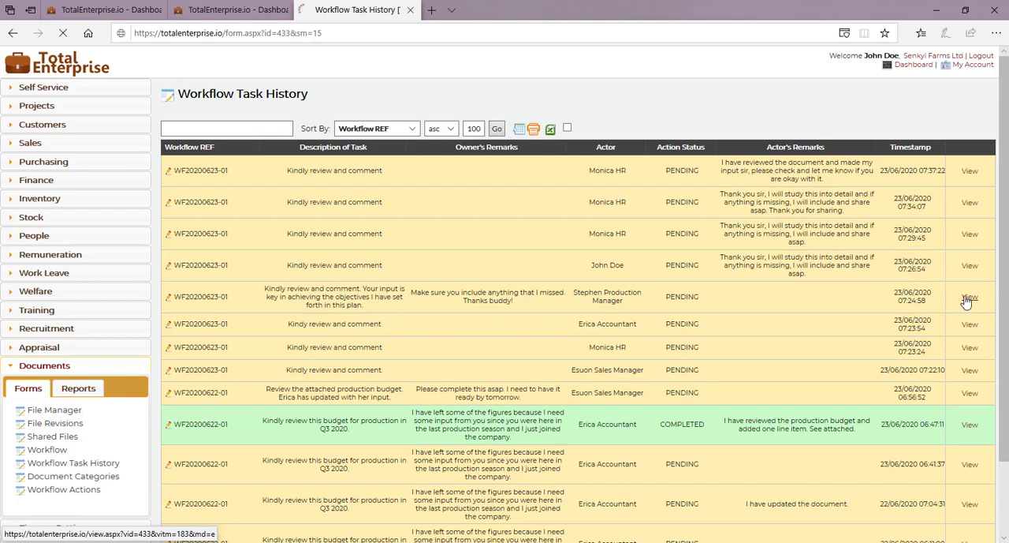
{"action": "scroll", "coordinate": [806, 409], "scroll_direction": "down", "scroll_amount": 2}
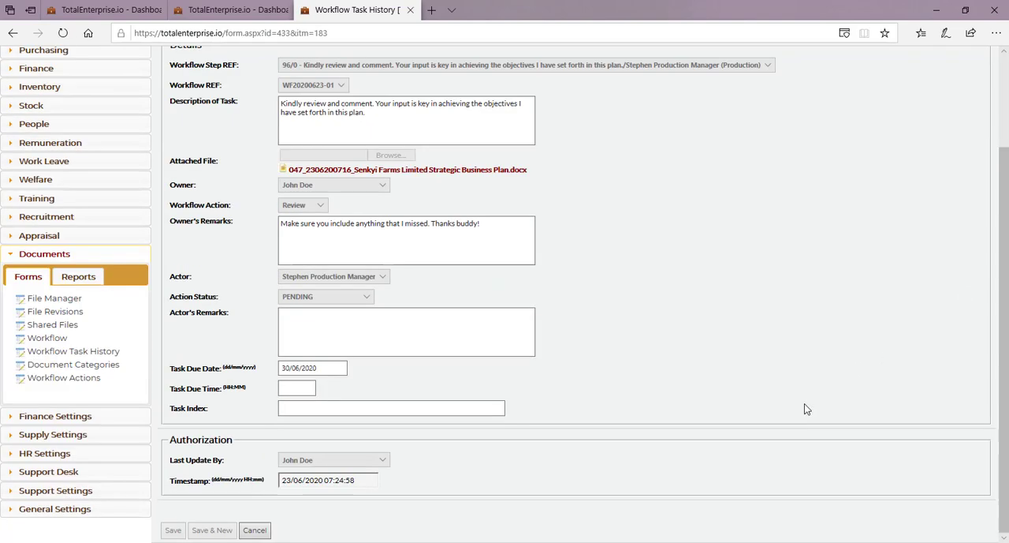
{"action": "scroll", "coordinate": [804, 408], "scroll_direction": "up", "scroll_amount": 2}
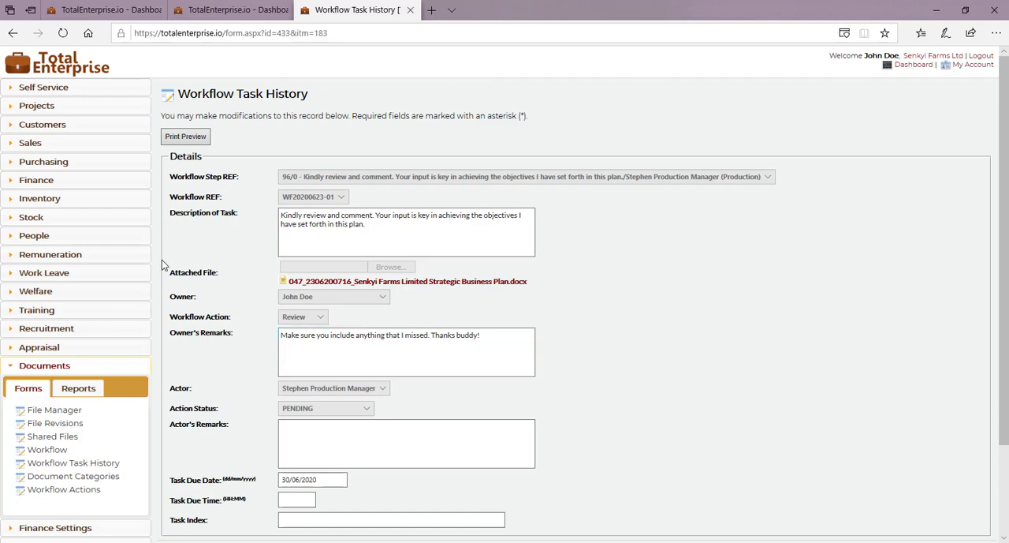
{"action": "left_click", "coordinate": [13, 33]}
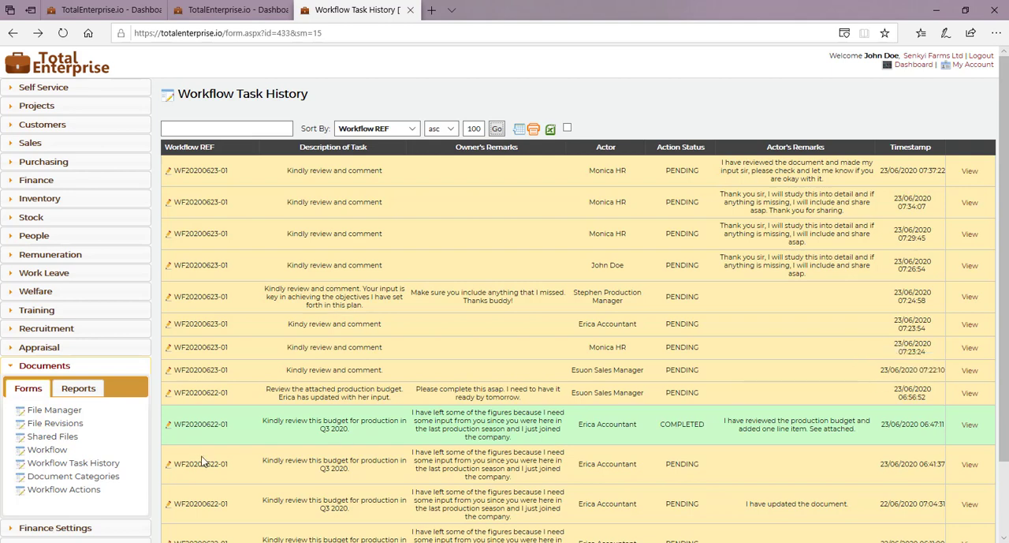
Step: Open the Human Resources user's account in the general settings and its Senkyi Farms Ltd SmartBusiness subscription
{"action": "scroll", "coordinate": [156, 457], "scroll_direction": "down", "scroll_amount": 2}
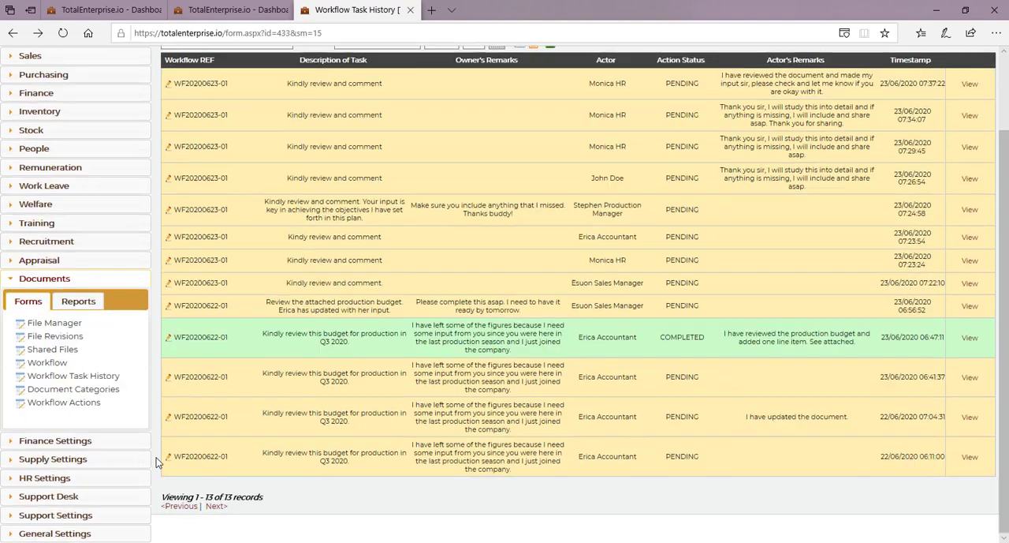
{"action": "left_click", "coordinate": [65, 534]}
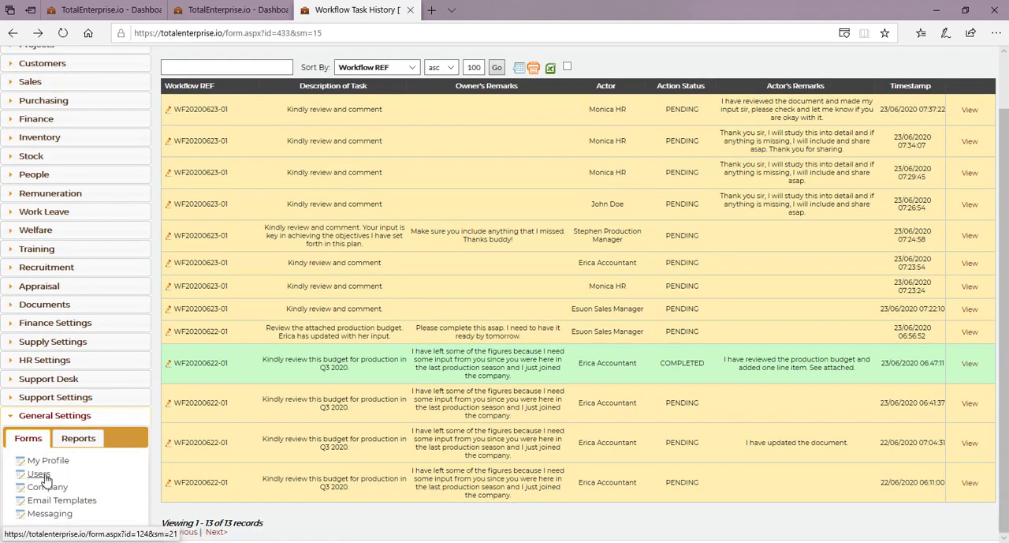
{"action": "left_click", "coordinate": [46, 476]}
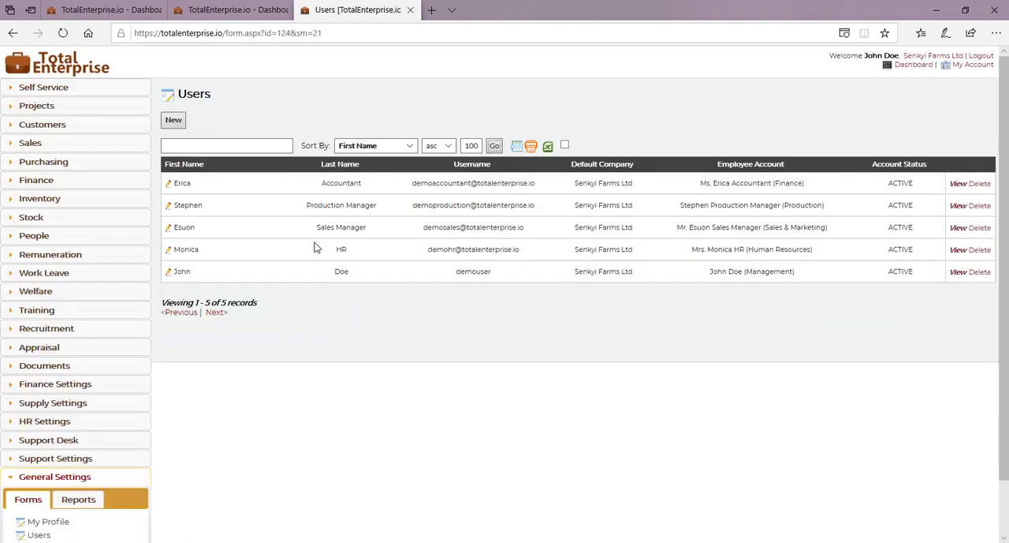
{"action": "left_click", "coordinate": [957, 251]}
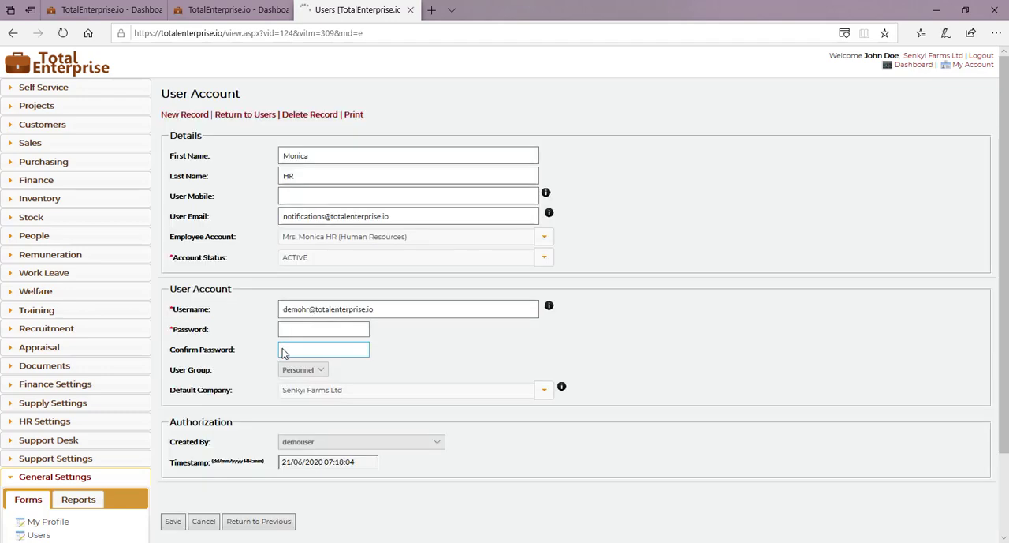
{"action": "scroll", "coordinate": [281, 351], "scroll_direction": "down", "scroll_amount": 1}
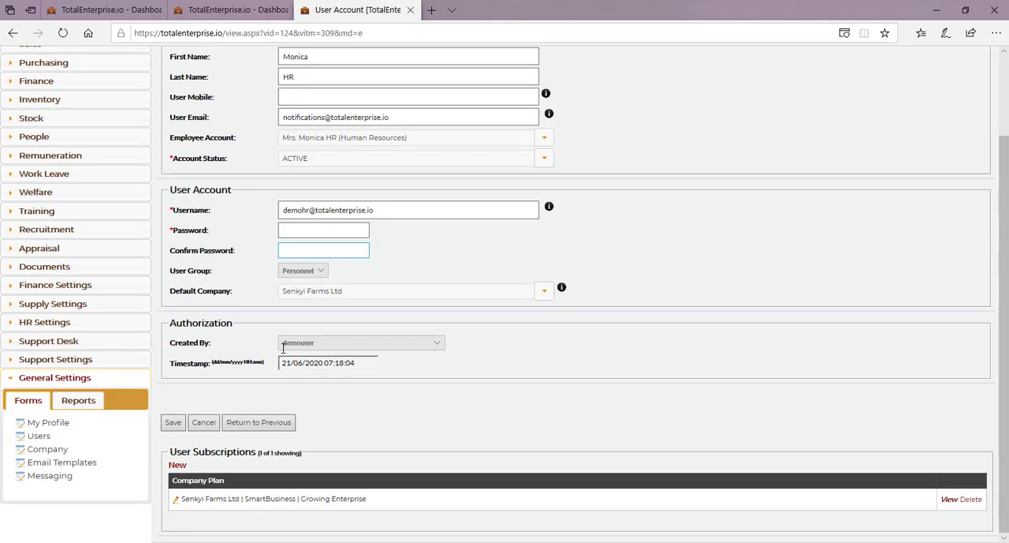
{"action": "left_click", "coordinate": [177, 498]}
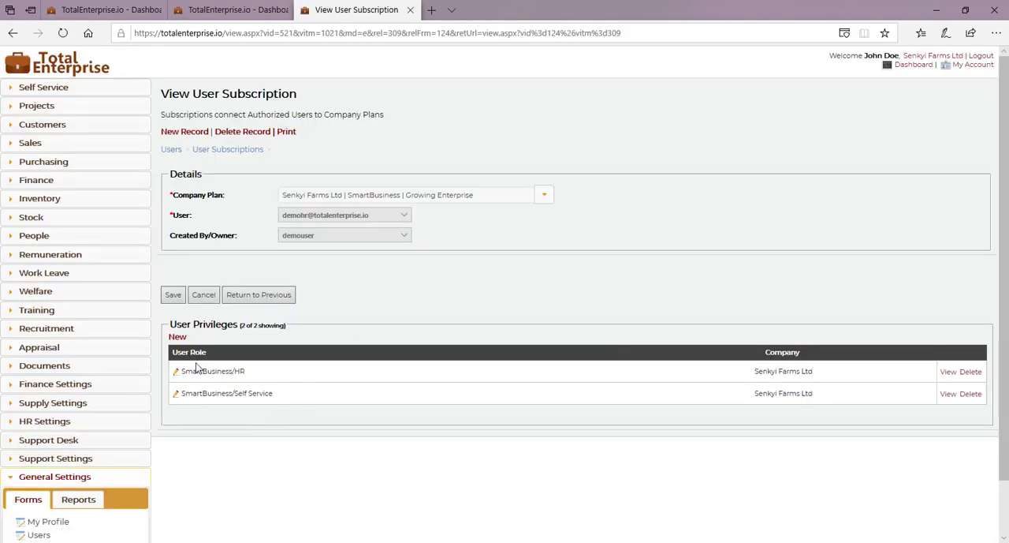
Step: Add the SmartBusiness/Workflow Manager role to the Human Resources user's privileges and save it
{"action": "left_click", "coordinate": [178, 337]}
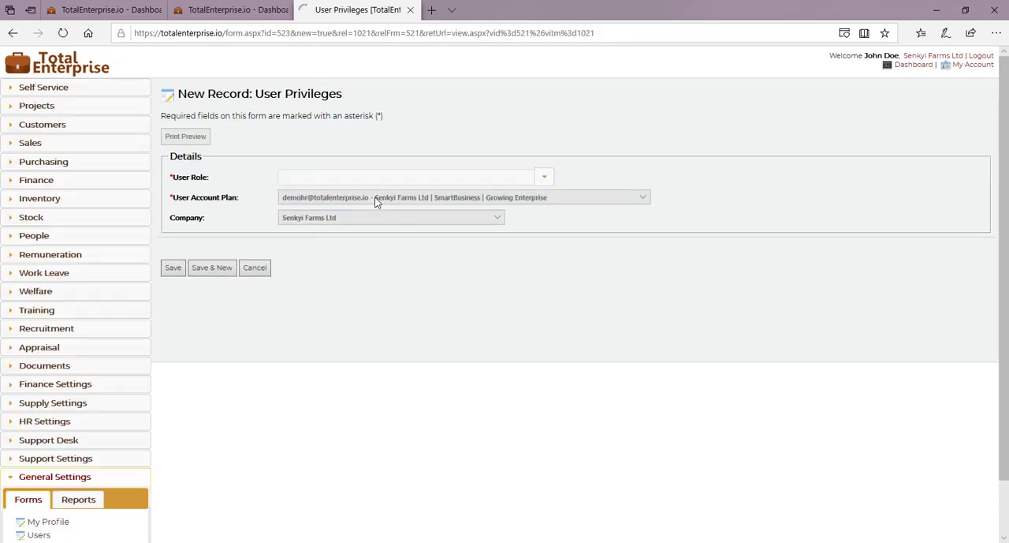
{"action": "left_click", "coordinate": [355, 181]}
{"action": "type", "text": "work"}
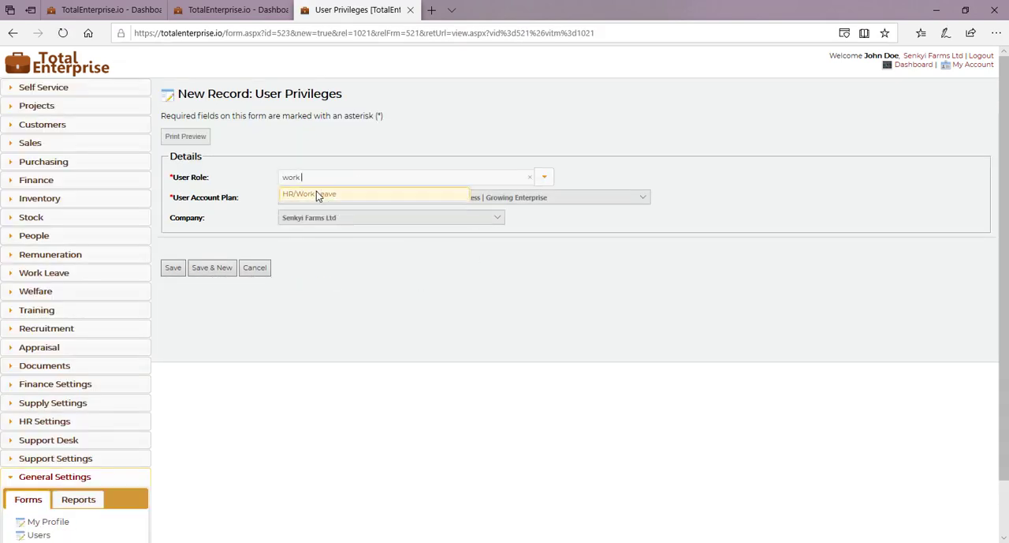
{"action": "key", "text": "BackSpace"}
{"action": "left_click", "coordinate": [301, 210]}
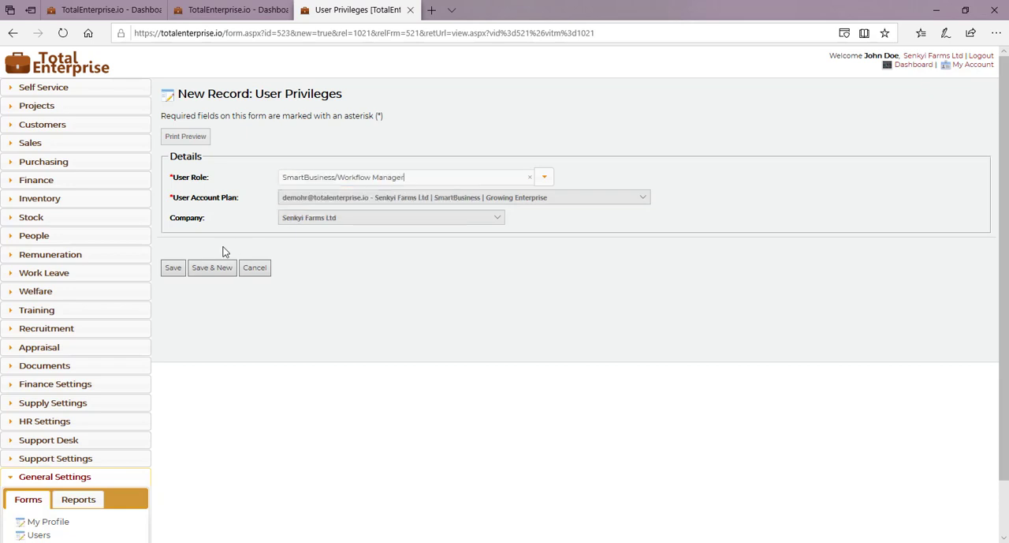
{"action": "left_click", "coordinate": [172, 267]}
Step: Log out of the owner's account and sign in as the Human Resources user with their username and account password
{"action": "left_click", "coordinate": [981, 55]}
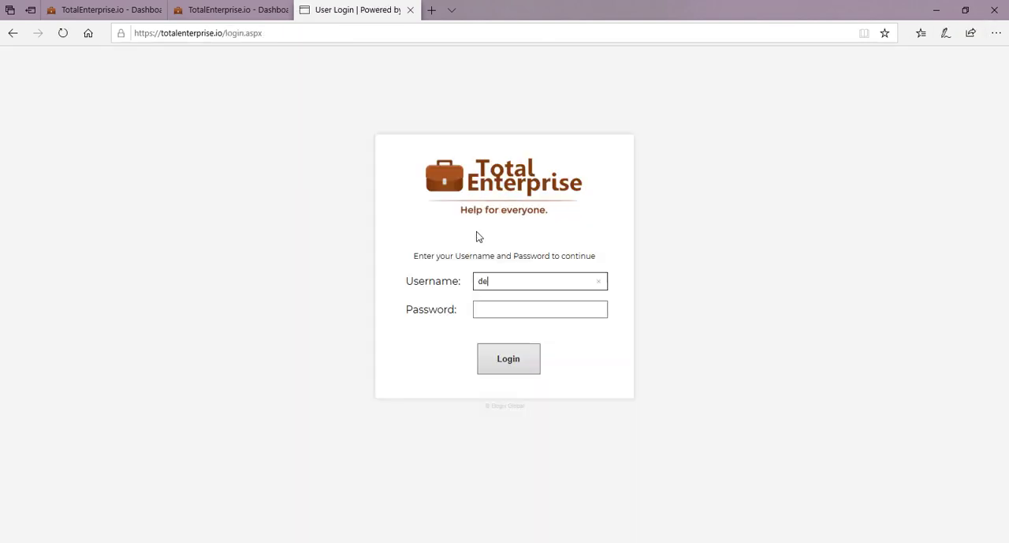
{"action": "key", "text": "Tab"}
{"action": "type", "text": "de"}
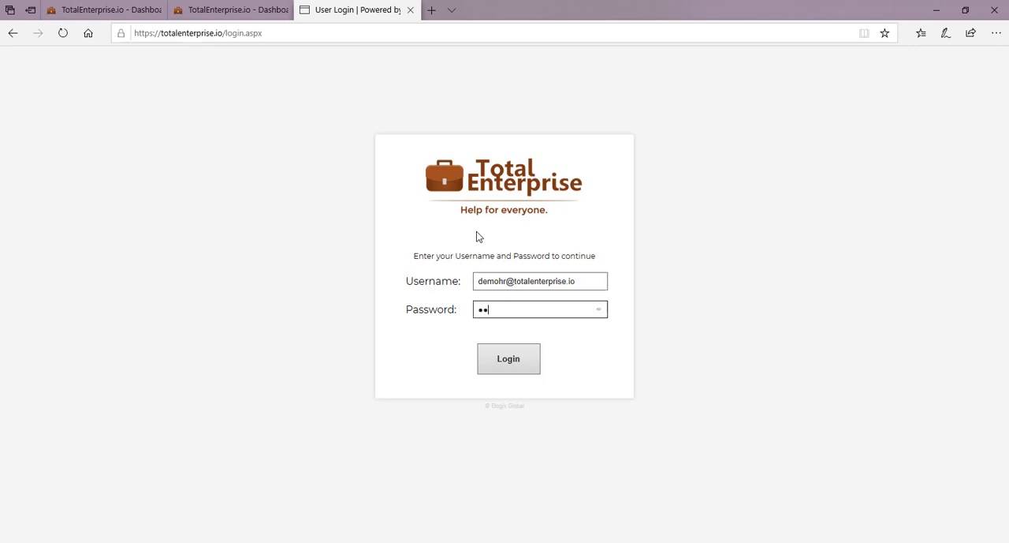
{"action": "type", "text": "mo"}
{"action": "key", "text": "Return"}
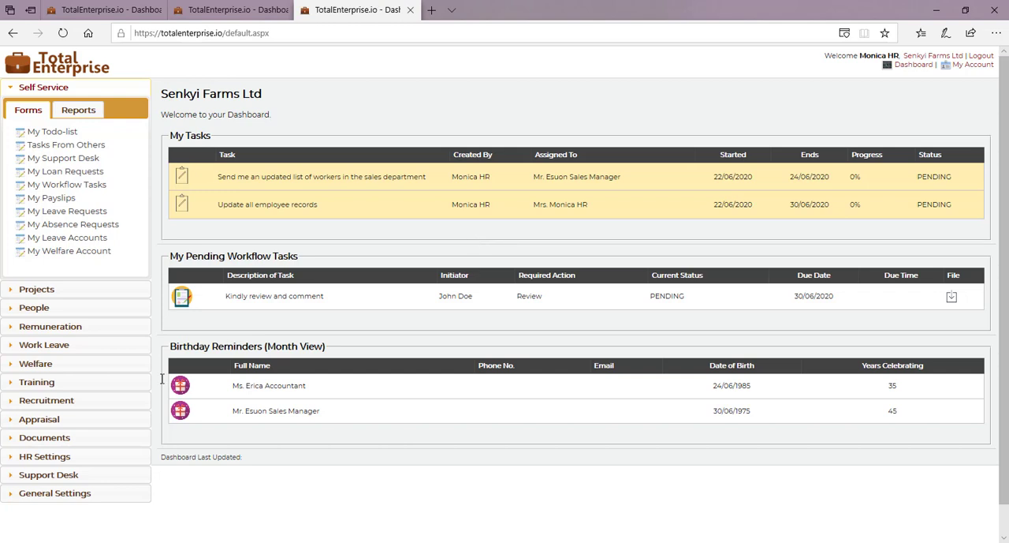
Step: Examine the Workflow Task History records timestamped 07:37:22 and 07:23:24 on 23/06/2020 in the Documents module, plus the Workflow list
{"action": "left_click", "coordinate": [75, 440]}
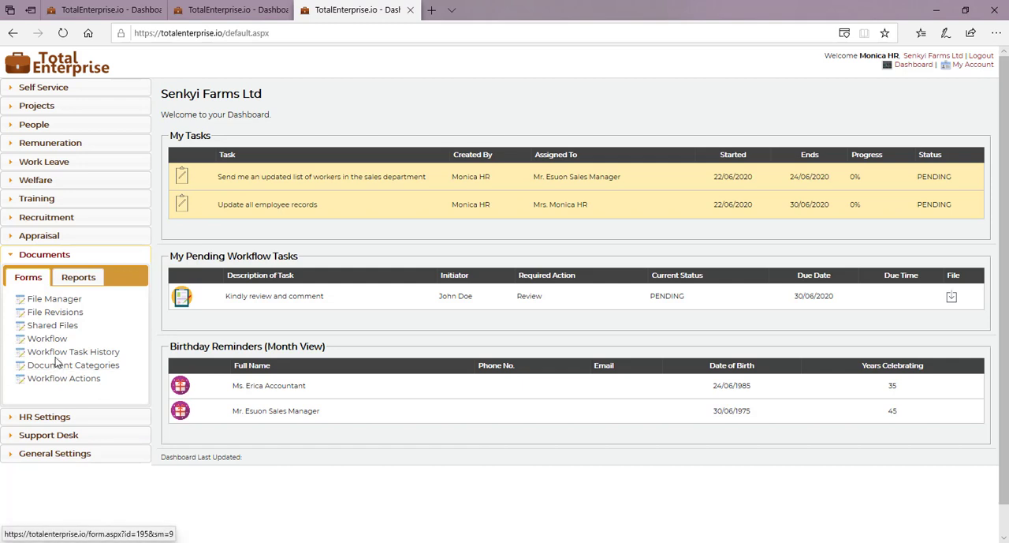
{"action": "left_click", "coordinate": [57, 360]}
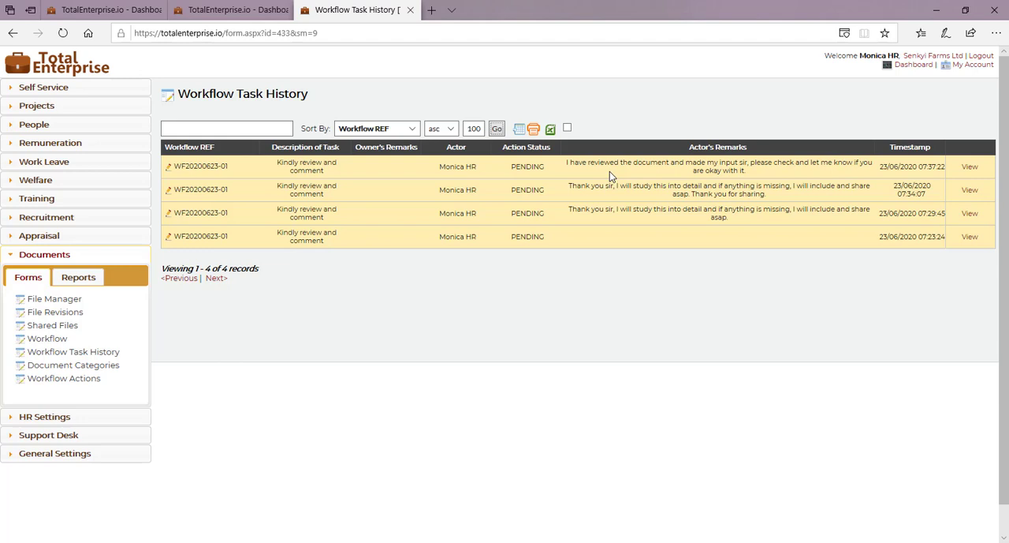
{"action": "left_click", "coordinate": [968, 170]}
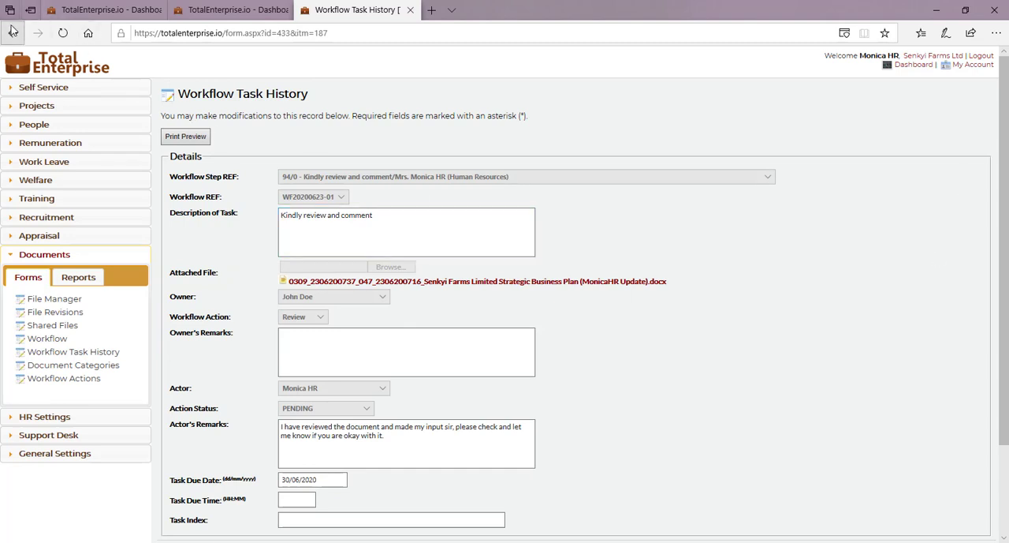
{"action": "left_click", "coordinate": [13, 33]}
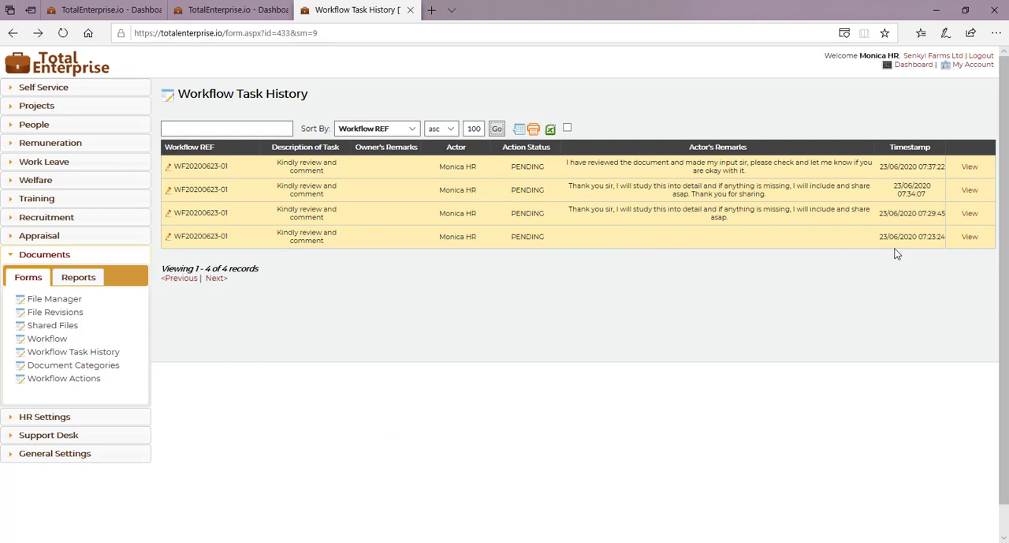
{"action": "left_click", "coordinate": [970, 239]}
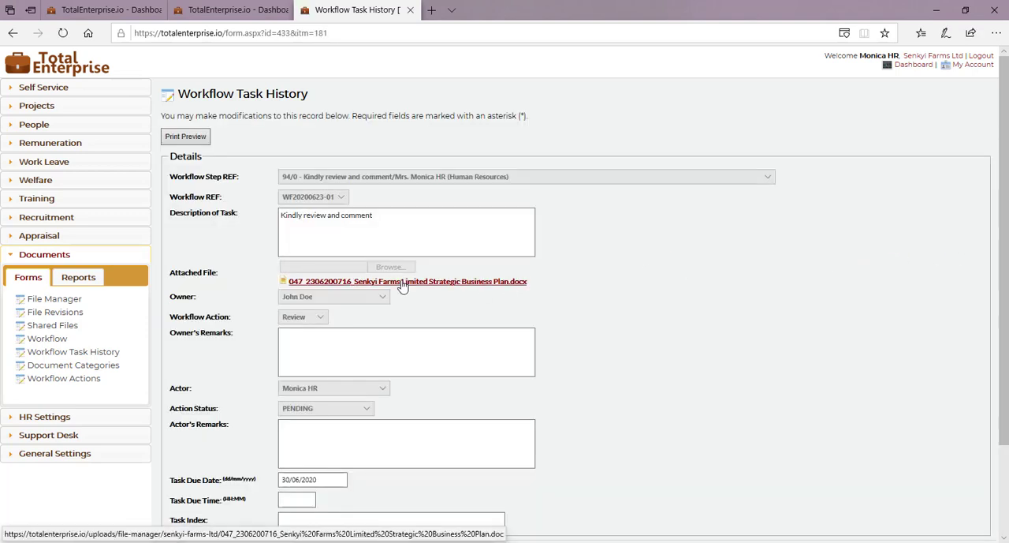
{"action": "left_click", "coordinate": [168, 135]}
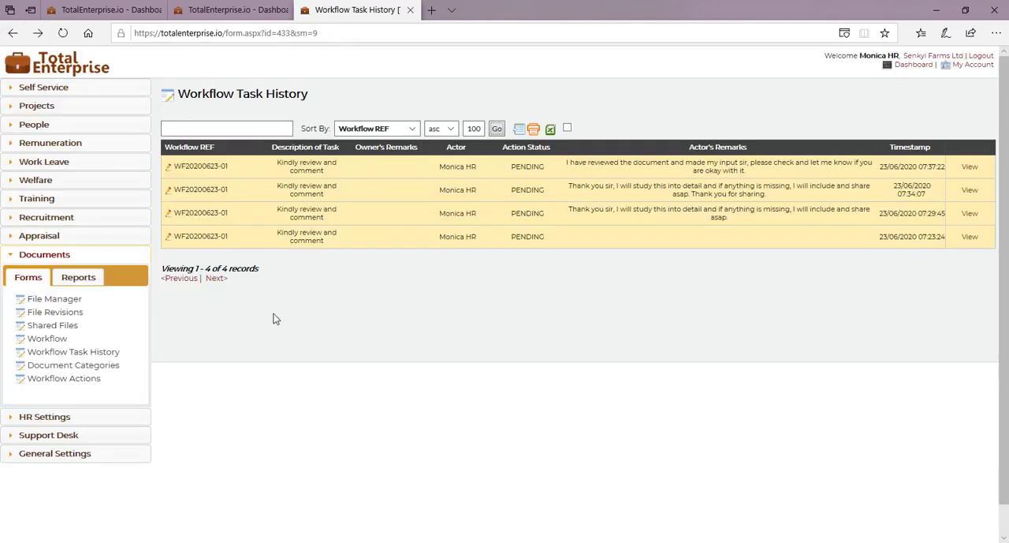
{"action": "left_click", "coordinate": [50, 338]}
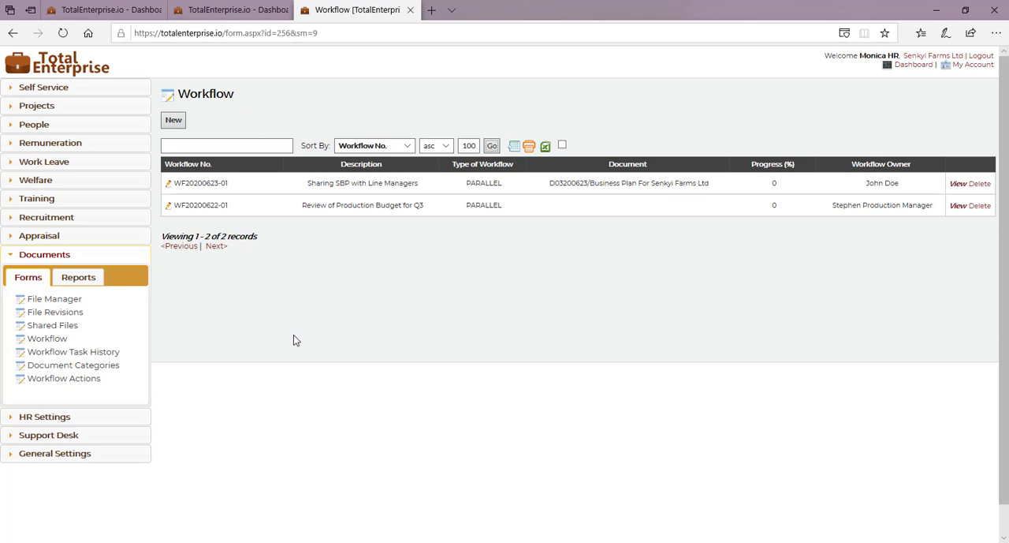
{"action": "left_click", "coordinate": [73, 90]}
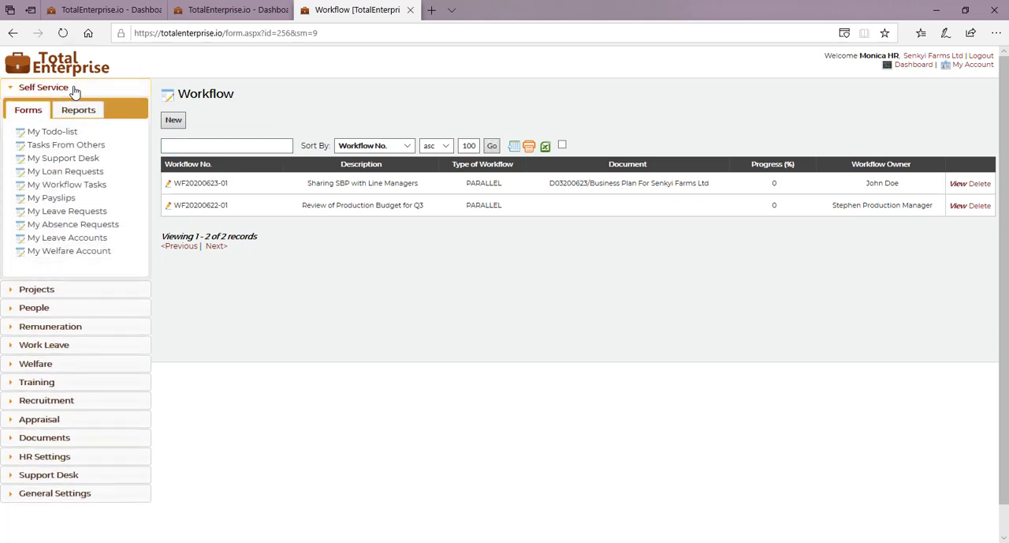
{"action": "left_click", "coordinate": [74, 186]}
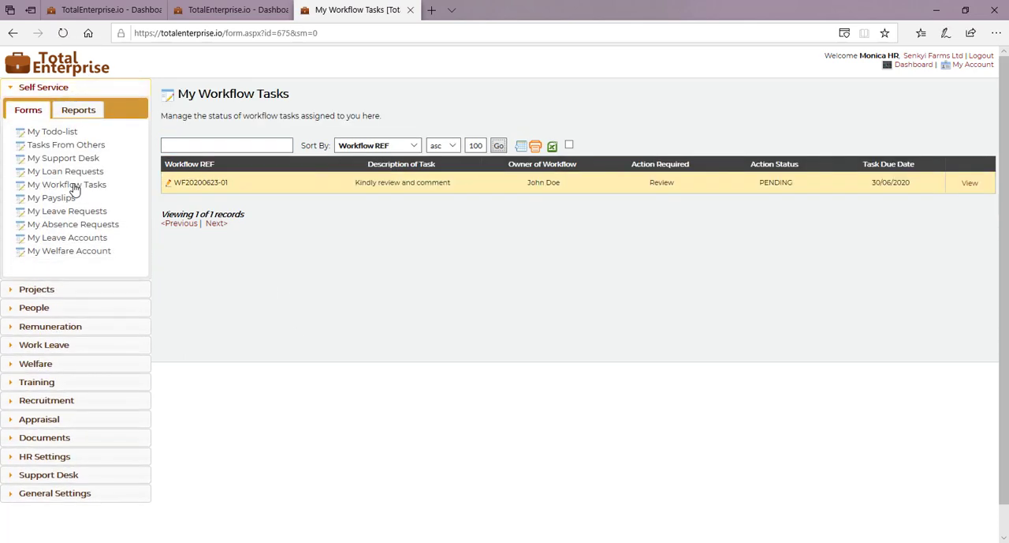
{"action": "left_click", "coordinate": [166, 183]}
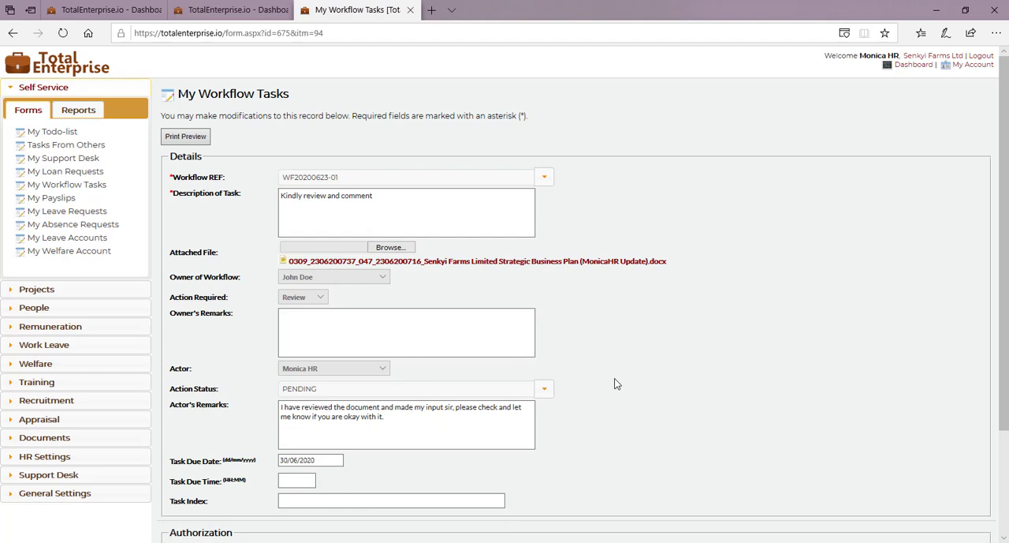
{"action": "scroll", "coordinate": [616, 384], "scroll_direction": "down", "scroll_amount": 3}
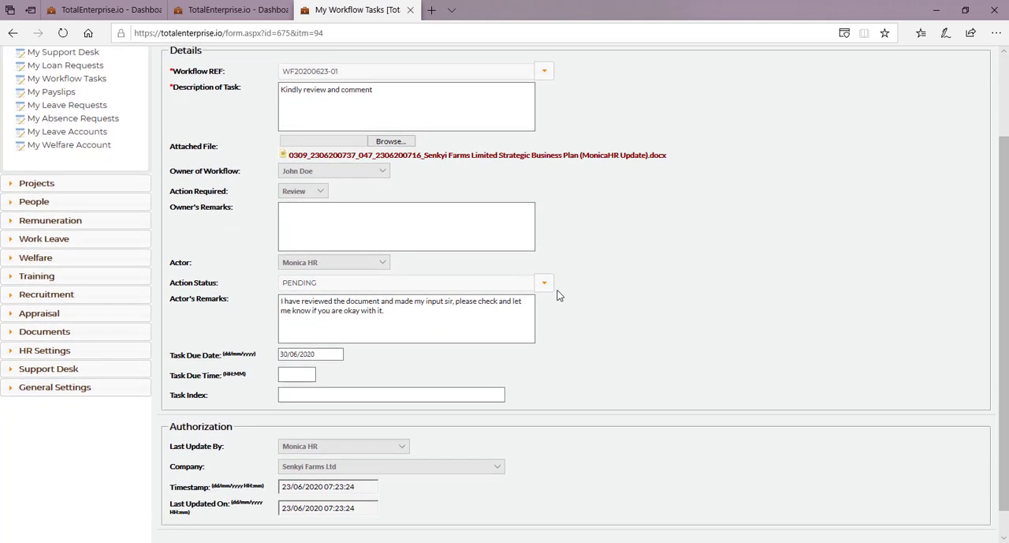
{"action": "left_click", "coordinate": [545, 283]}
{"action": "left_click", "coordinate": [331, 339]}
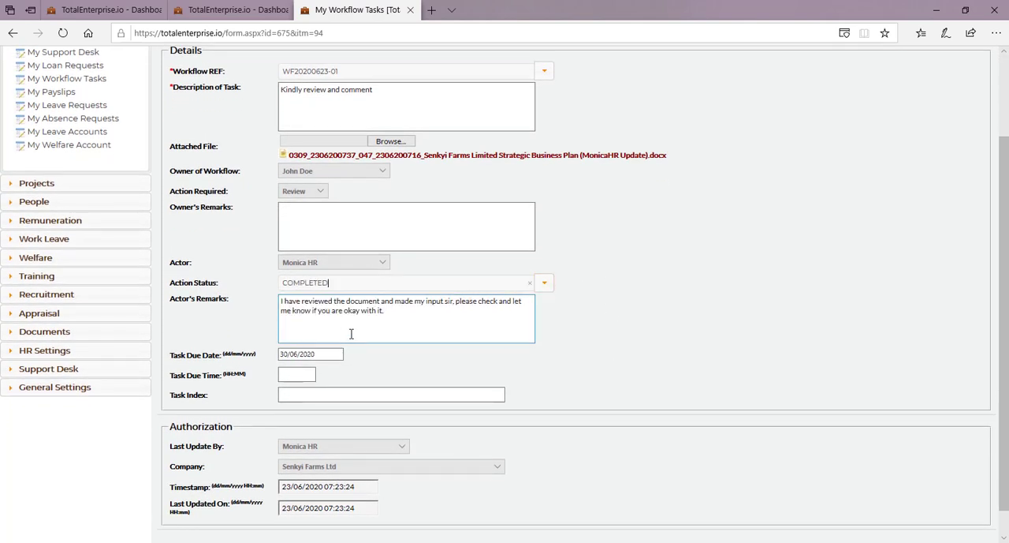
{"action": "scroll", "coordinate": [502, 387], "scroll_direction": "down", "scroll_amount": 1}
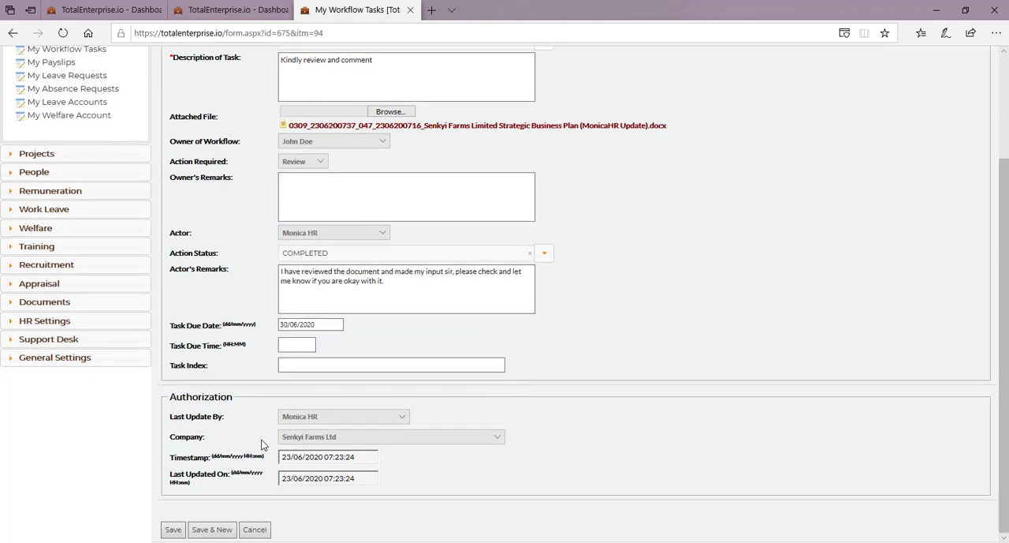
{"action": "left_click", "coordinate": [179, 532]}
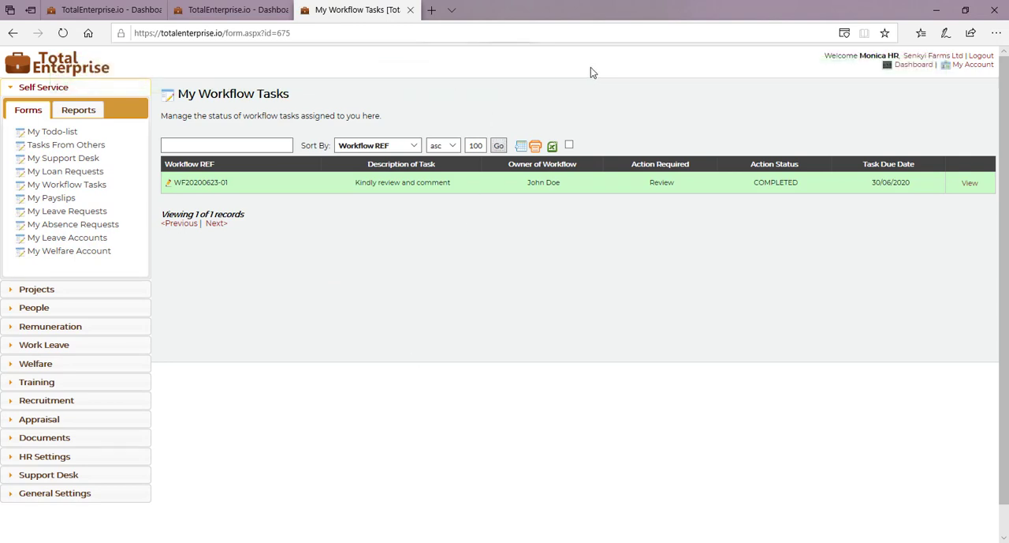
{"action": "left_click", "coordinate": [909, 64]}
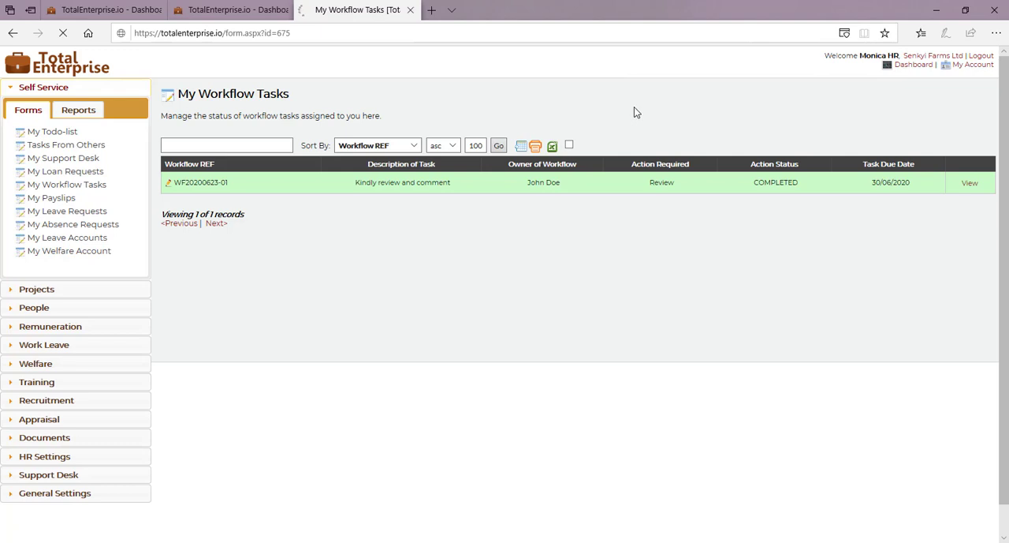